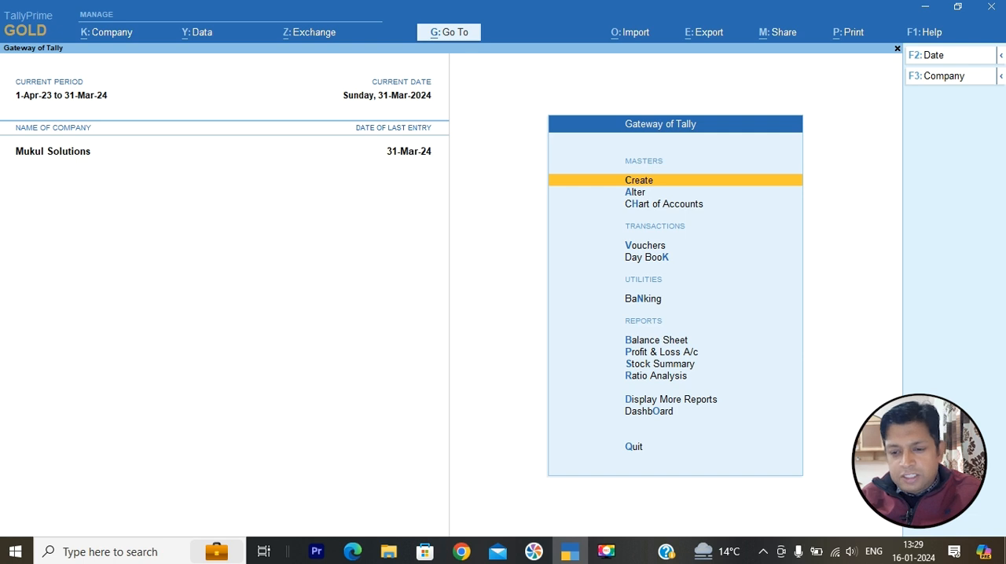
- Open voucher creation and check the voucher numbers of the Payment, Receipt, Contra, Sales and Purchase vouchers
key("Down")
key("Down")
key("Down")
key("Return")
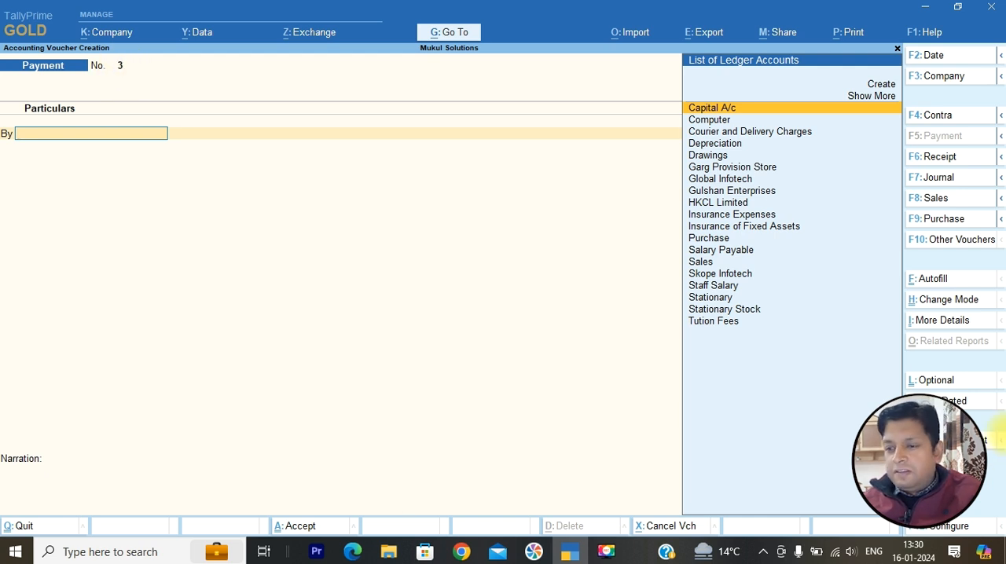
left_click(929, 161)
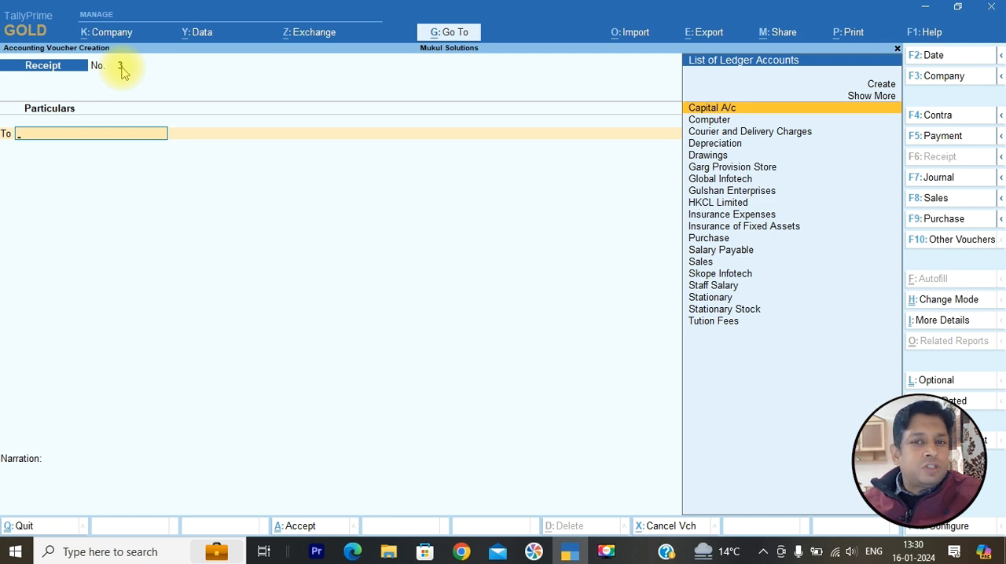
left_click(946, 122)
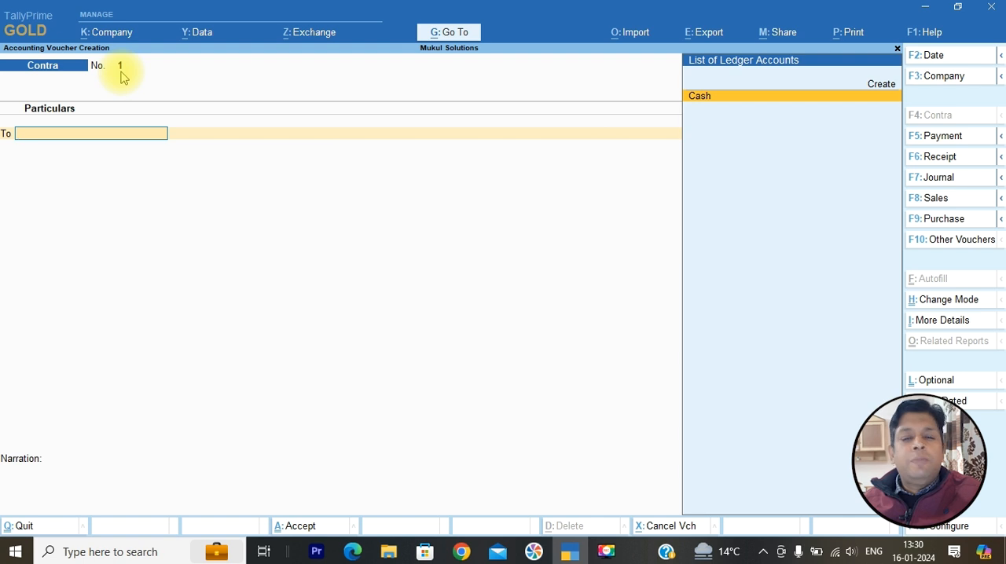
left_click(937, 198)
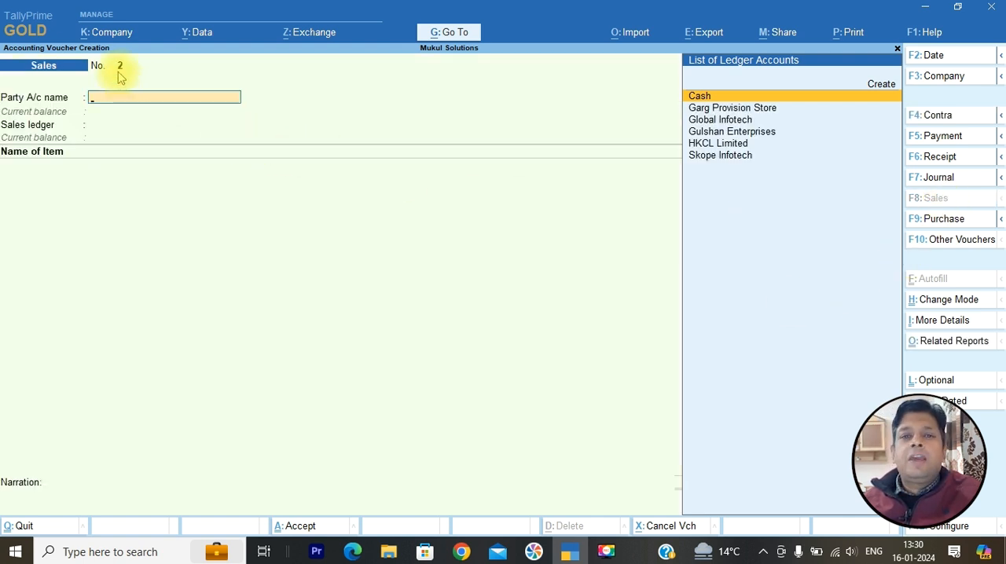
left_click(951, 224)
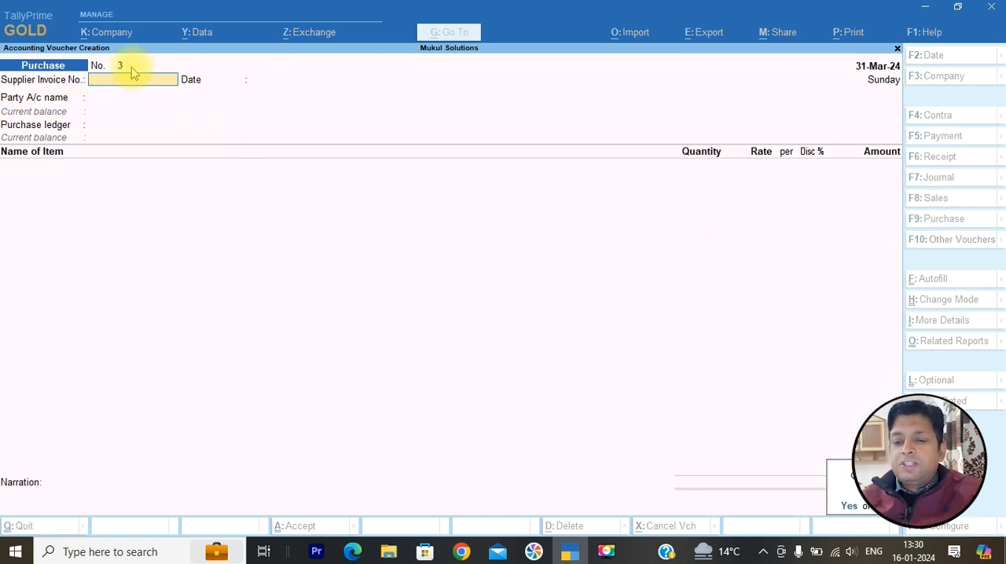
- Leave the purchase voucher and open the Statistics report from the Statements of Accounts
key("Escape")
key("Down")
key("Down")
key("Down")
key("Down")
key("Down")
key("Down")
key("Down")
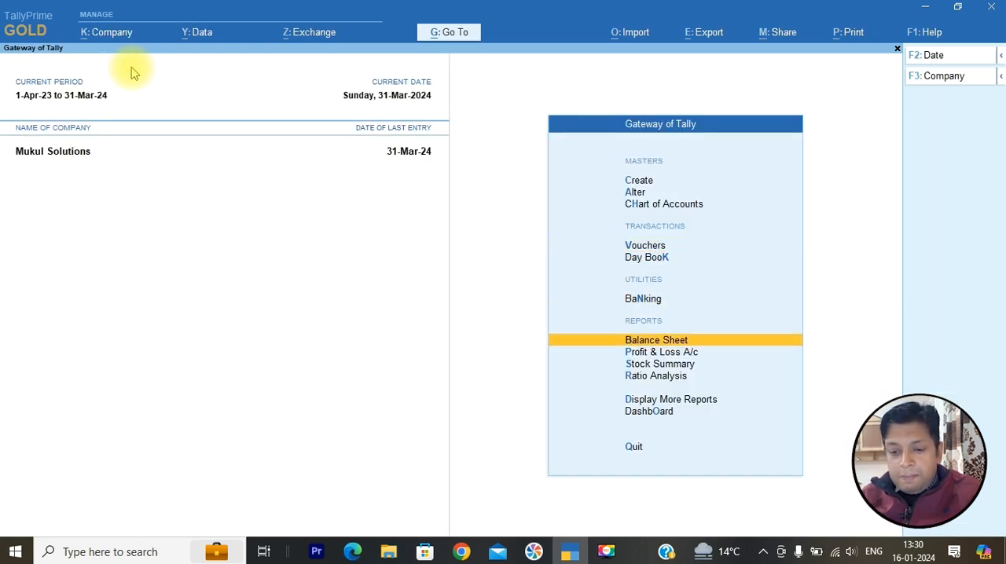
key("Return")
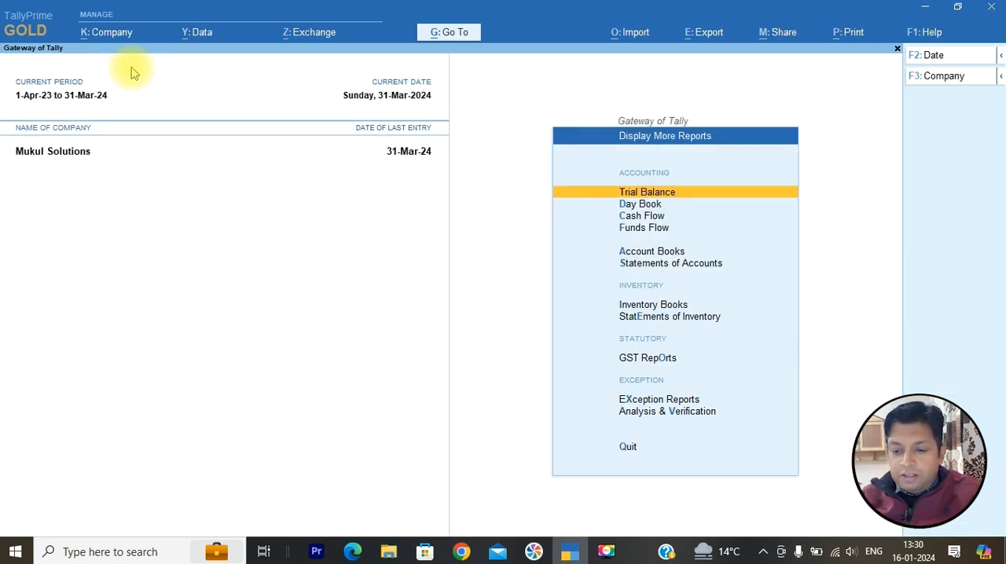
key("Down")
key("Down")
key("Down")
key("Down")
key("Down")
key("Down")
key("Down")
key("Up")
key("Up")
key("Down")
key("Up")
key("Return")
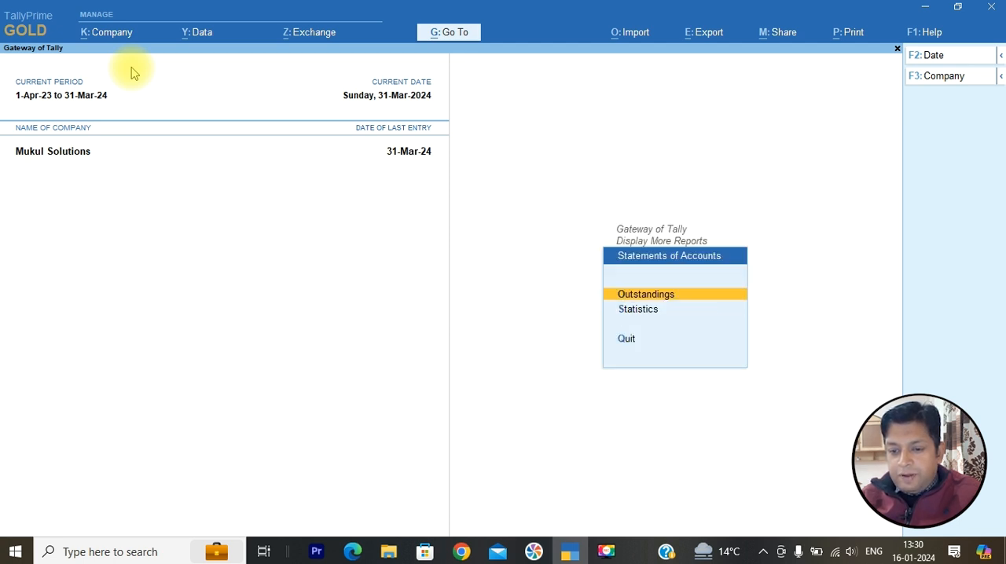
key("Down")
key("Return")
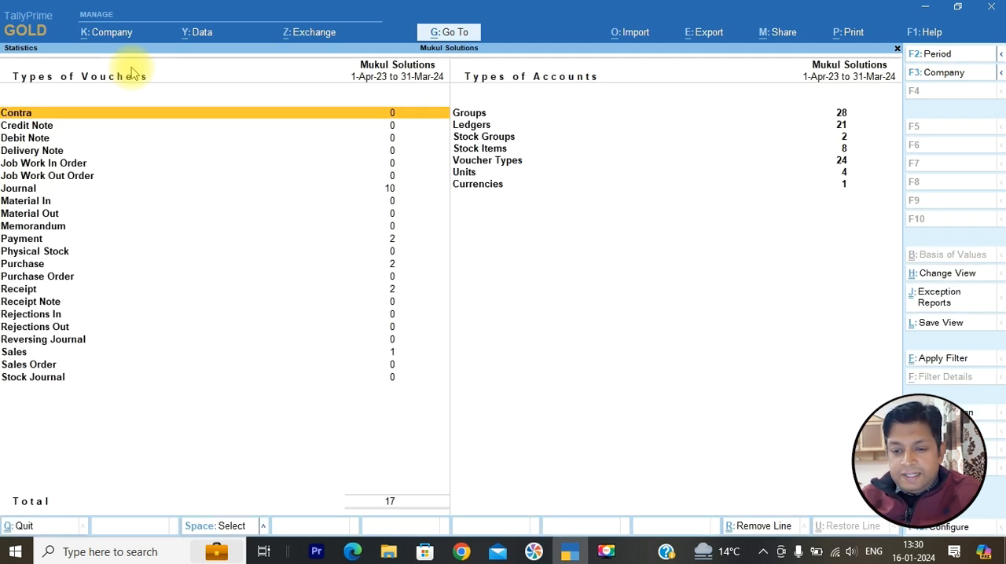
- Examine the number of vouchers per voucher type in the Statistics report, including Journal, Payment, Purchase, Receipt and Sales
key("Down")
key("Down")
key("Down")
key("Down")
key("Down")
key("Down")
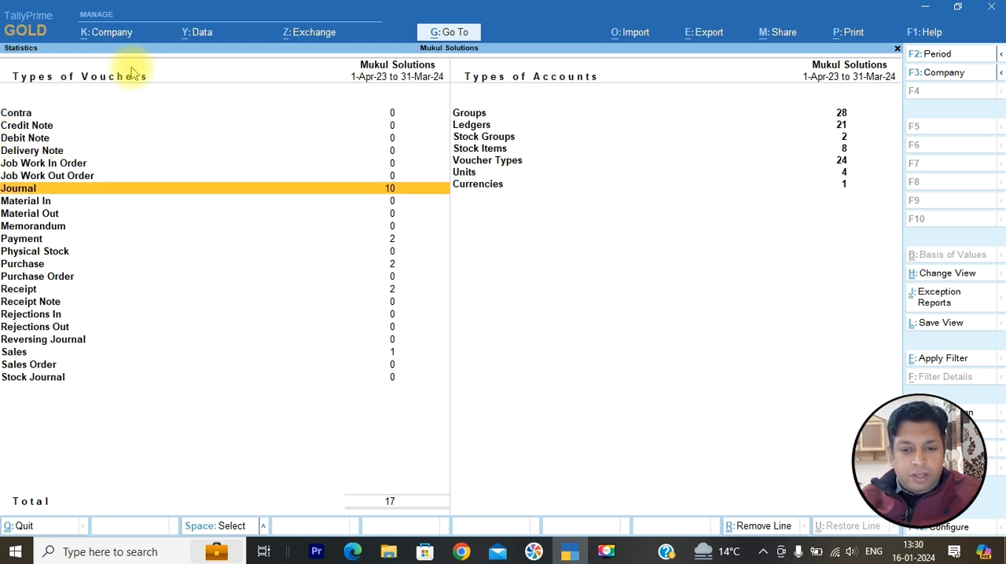
key("Down")
key("Down")
key("Down")
key("Down")
key("Down")
key("Down")
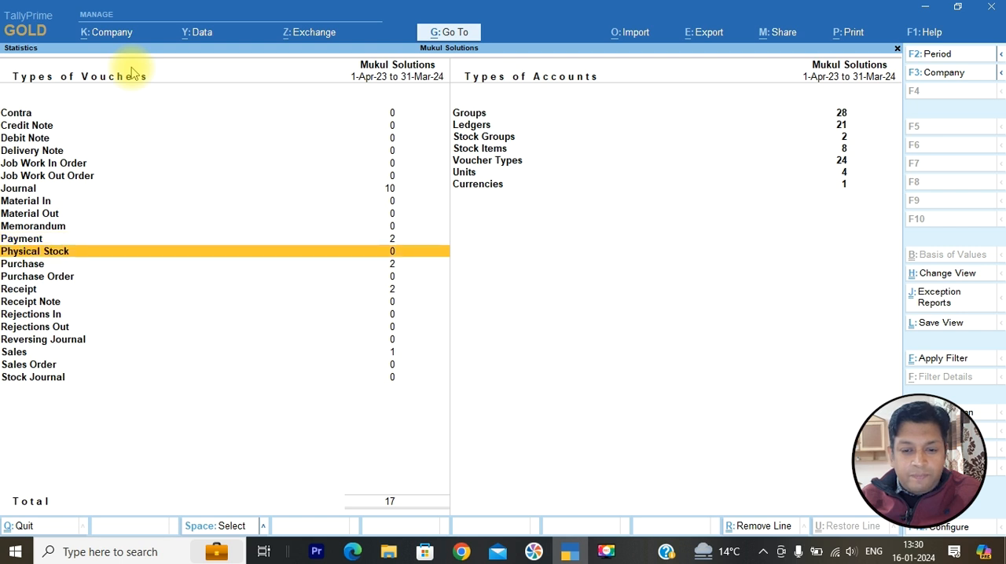
key("Down")
key("Down")
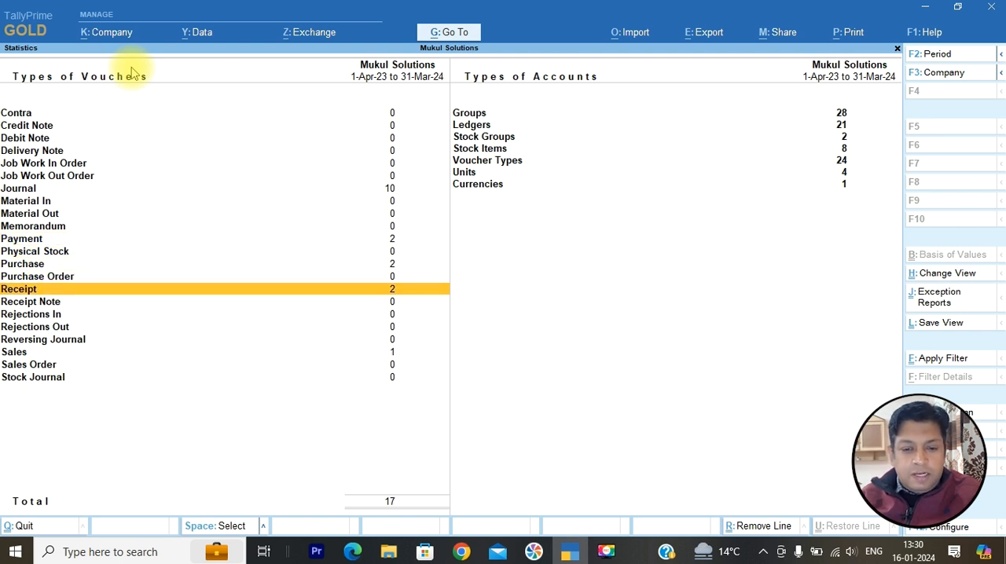
key("Down")
key("Down")
key("Down")
key("Down")
key("Down")
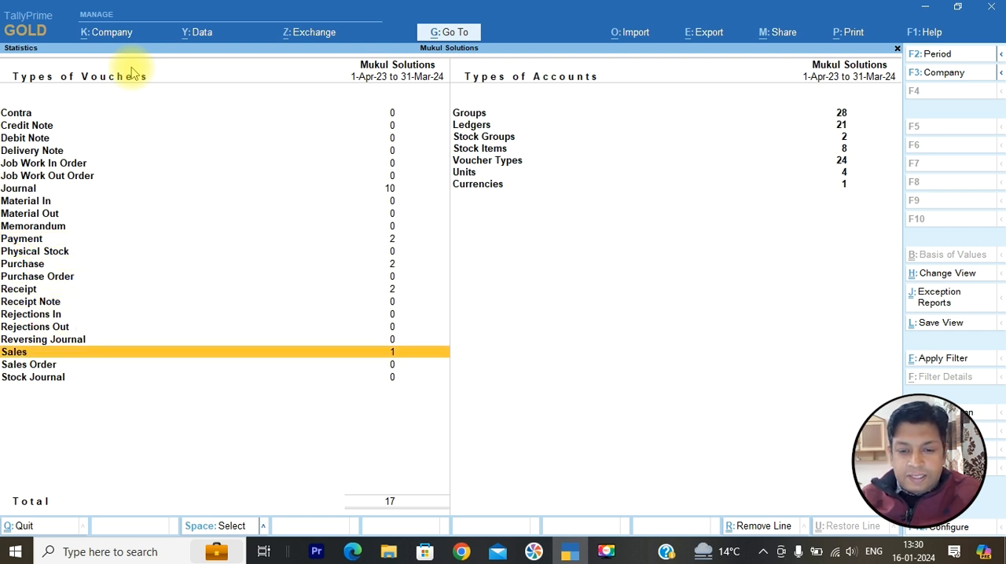
key("Up")
key("Up")
key("Up")
key("Up")
key("Up")
key("Up")
key("Up")
key("Up")
key("Up")
key("Up")
key("Up")
key("Up")
key("Up")
key("Up")
key("Up")
key("Up")
key("Up")
key("Up")
key("Up")
key("Down")
key("Down")
key("Down")
key("Down")
key("Down")
key("Down")
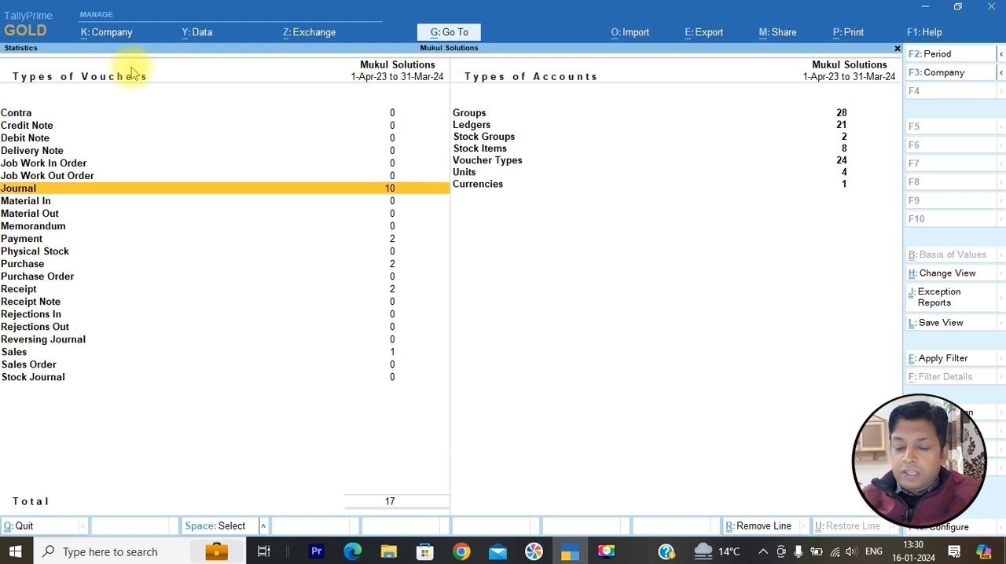
- Open the Journal monthly register and examine how many journal vouchers each month contains
key("Return")
key("Up")
key("Up")
key("Up")
key("Up")
key("Up")
key("Up")
key("Up")
key("Up")
key("Up")
key("Up")
key("Up")
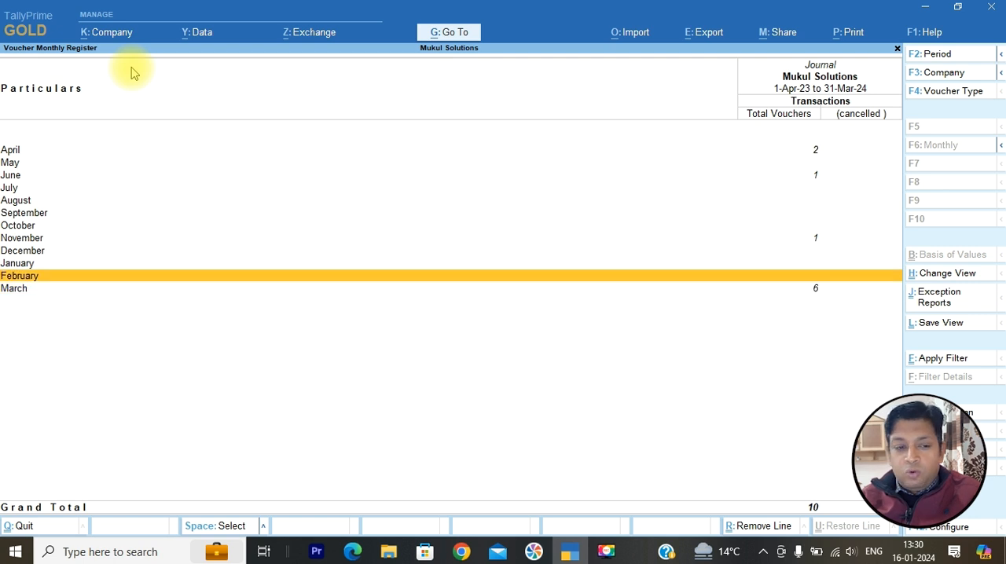
key("Down")
key("Down")
key("Down")
key("Down")
key("Down")
key("Down")
key("Down")
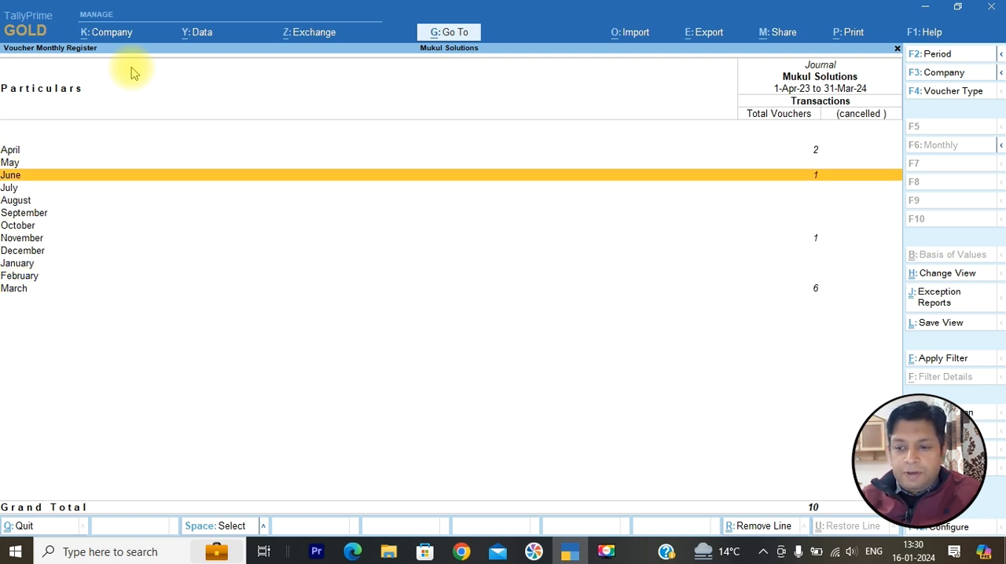
key("Down")
key("Down")
key("Down")
key("Down")
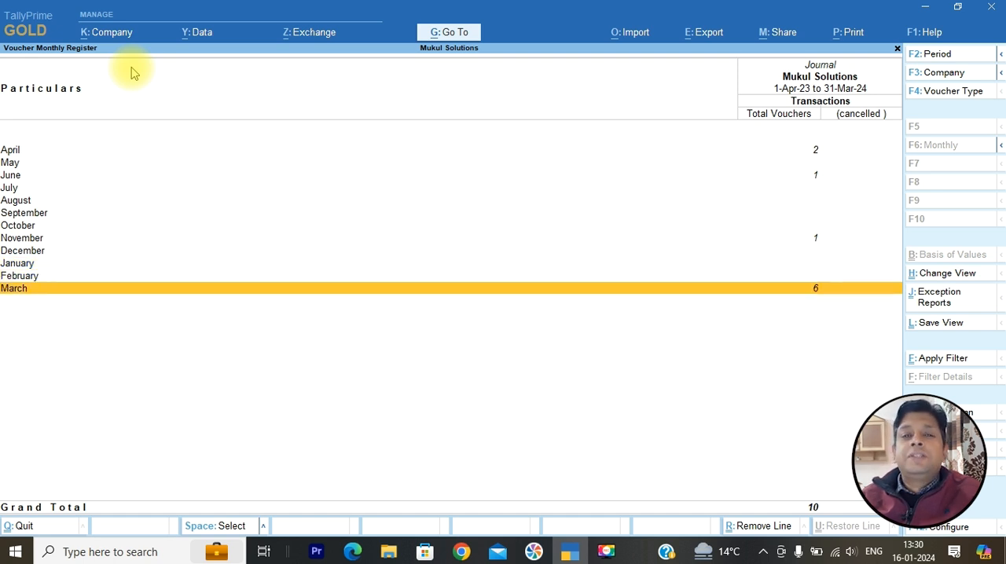
- Close the reports and open a new Journal voucher to check its voucher number
key("Escape")
key("Escape")
key("Escape")
key("Escape")
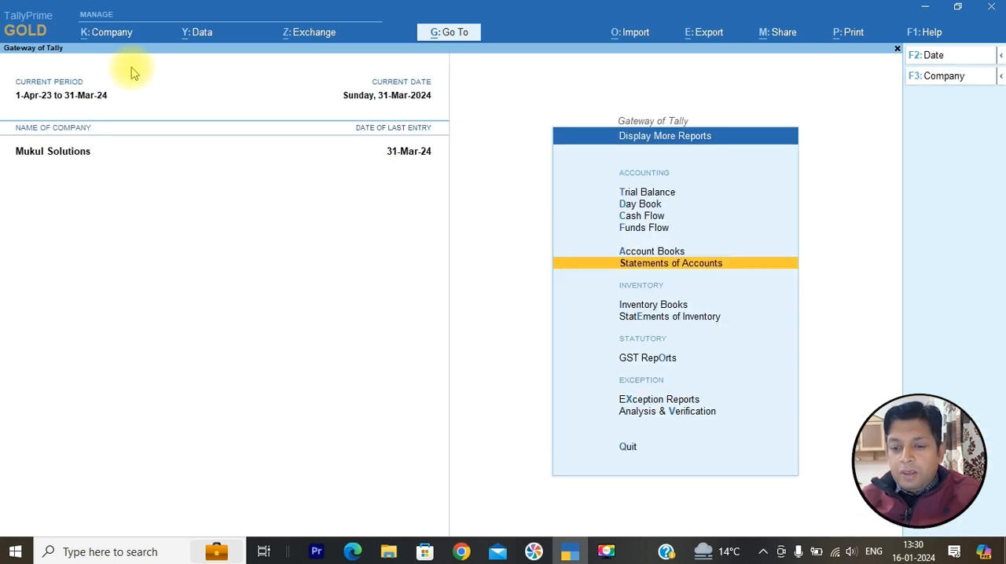
key("Up")
key("Up")
key("Up")
key("Up")
key("Up")
key("Up")
key("Up")
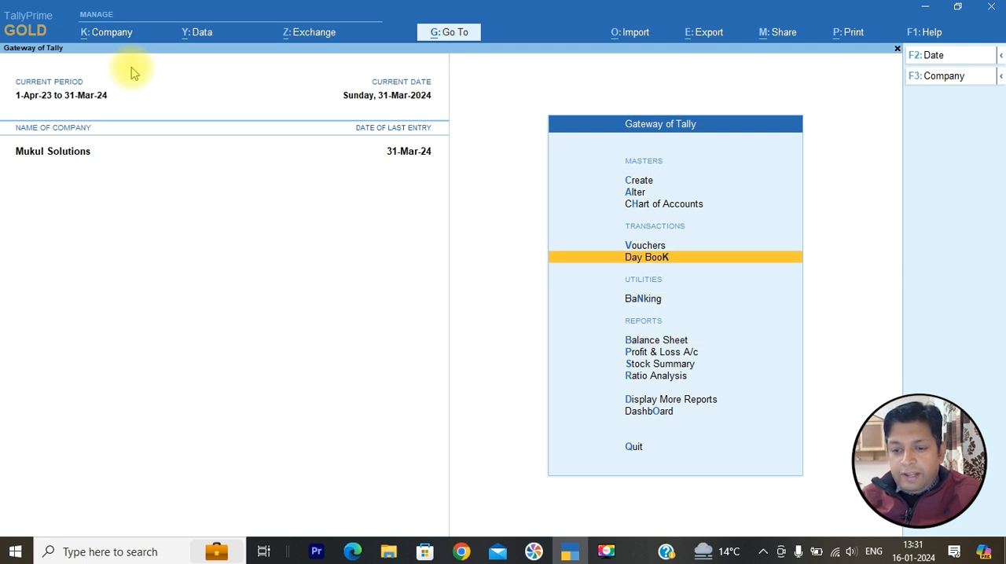
key("Return")
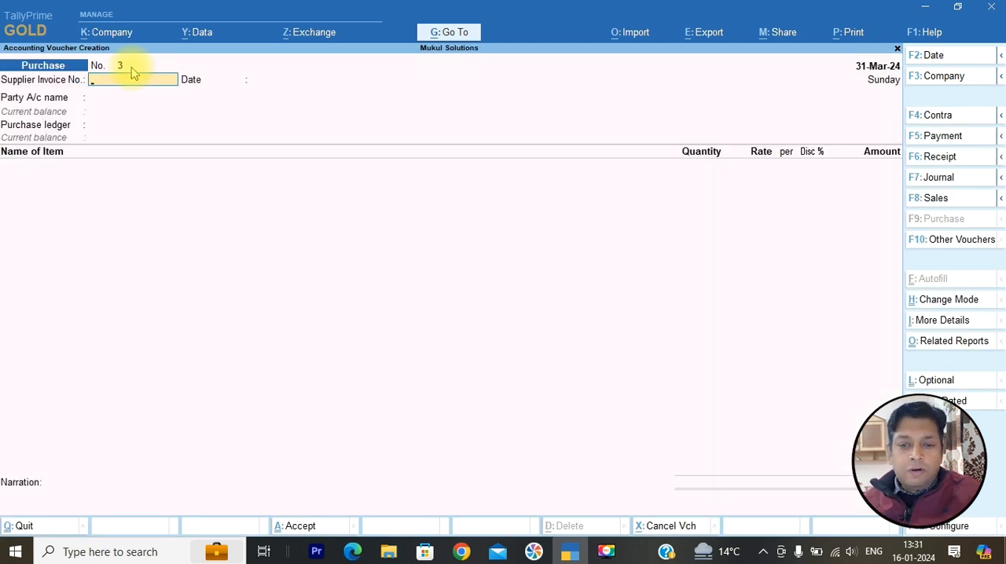
left_click(939, 179)
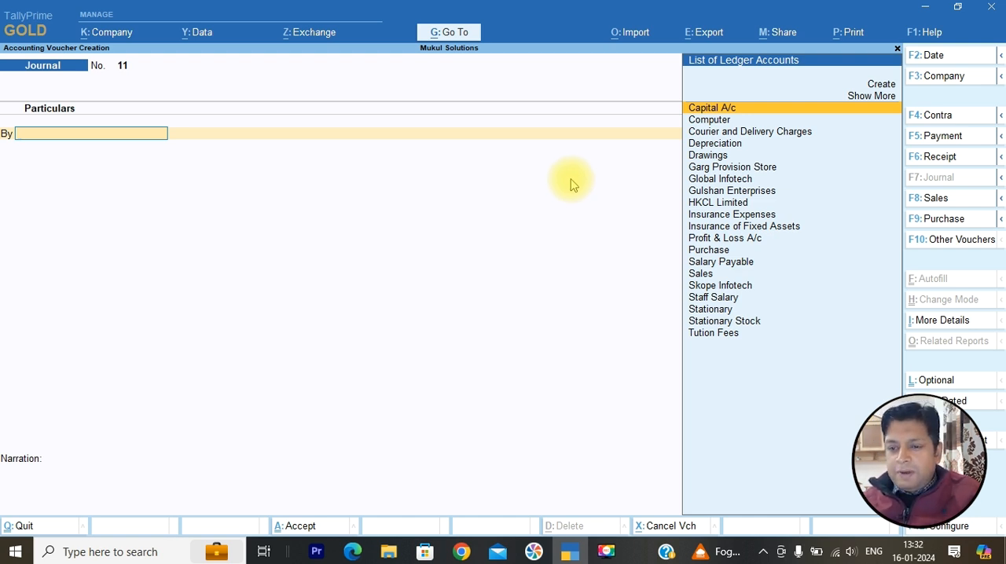
- Quit the Journal voucher, reopen voucher creation and switch to a Payment voucher to check its number
key("Escape")
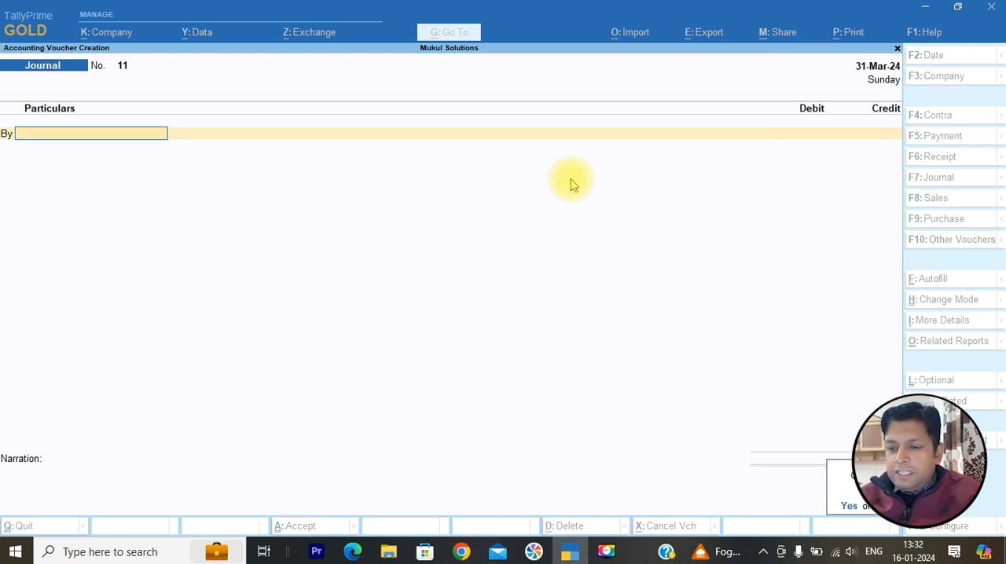
key("Return")
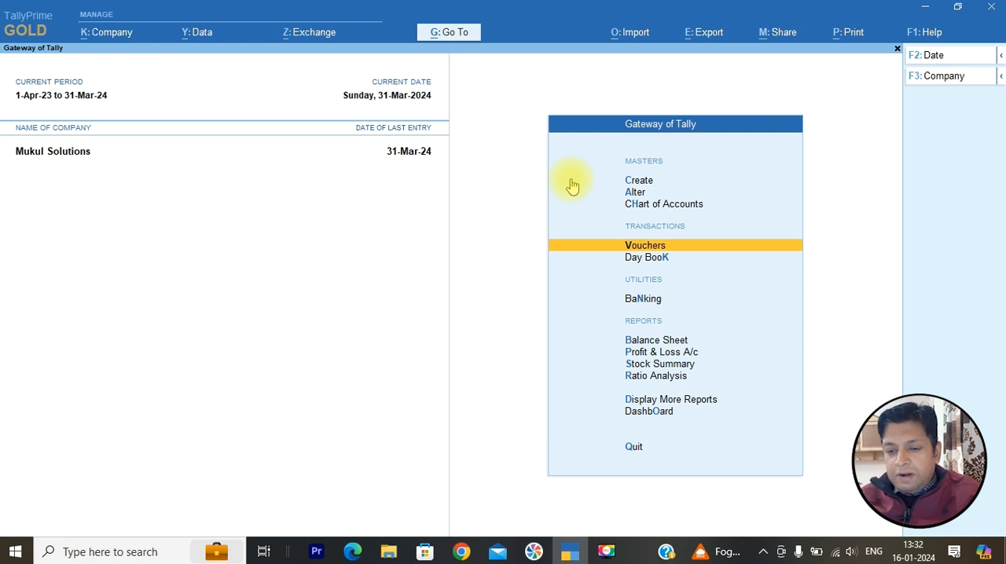
key("Return")
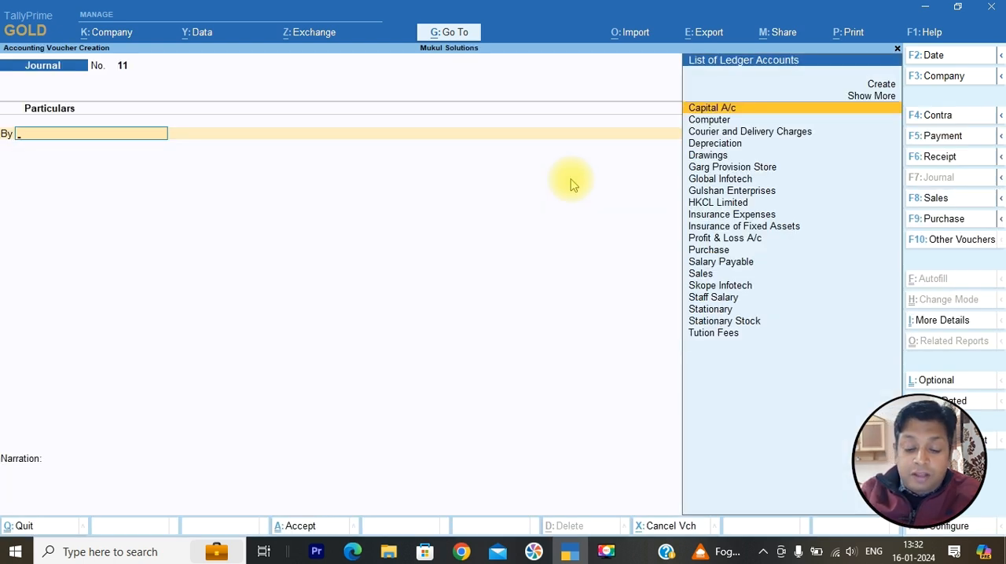
key("F5")
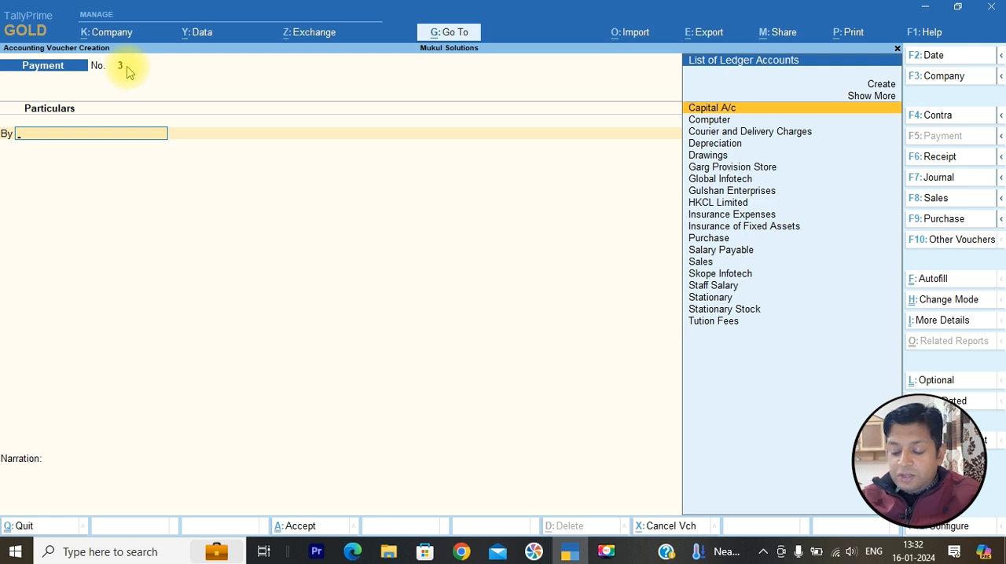
- Leave the voucher screen and open the Payment voucher type for alteration
key("Escape")
key("Up")
key("Up")
key("Up")
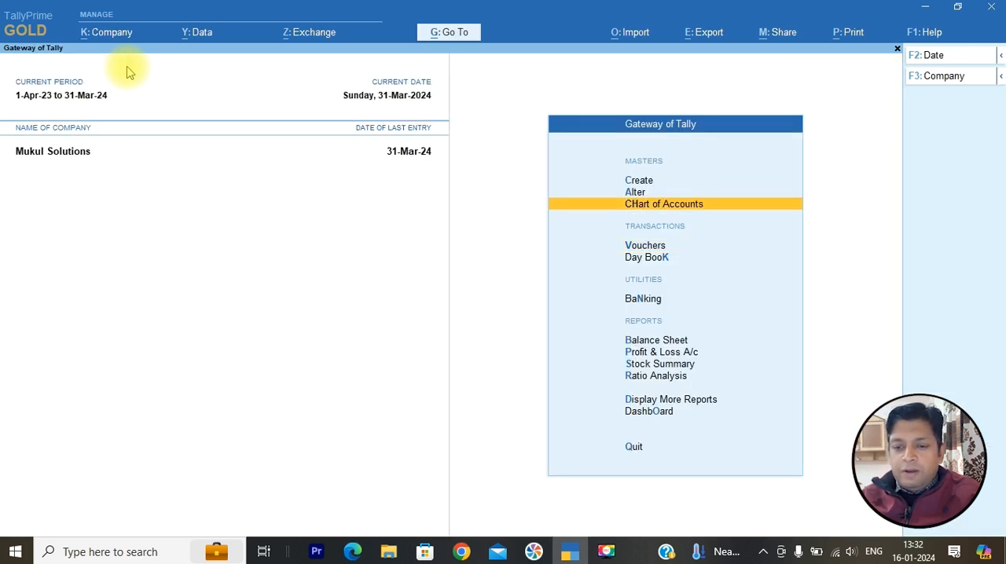
key("Down")
key("Return")
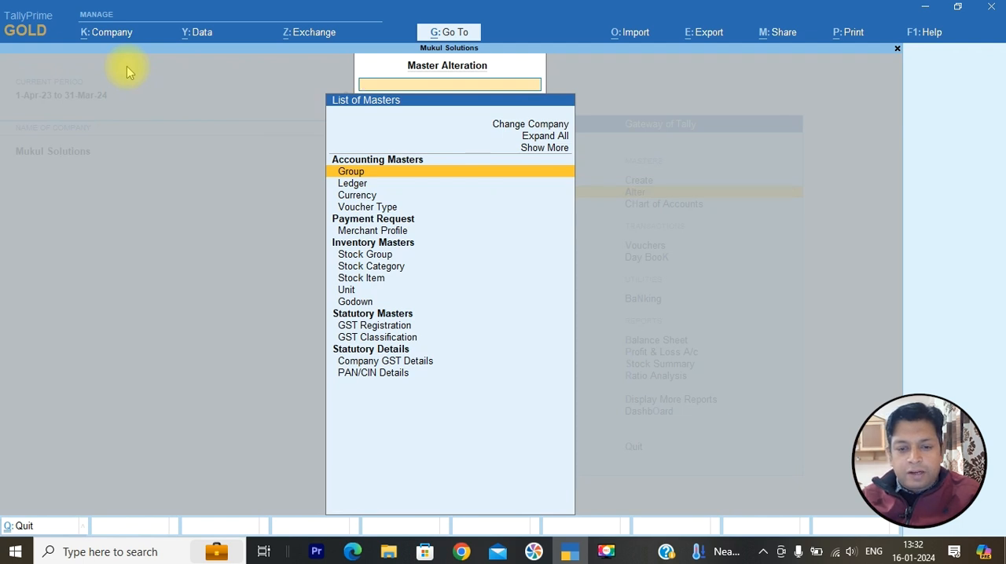
key("Down")
key("Down")
key("Down")
key("Return")
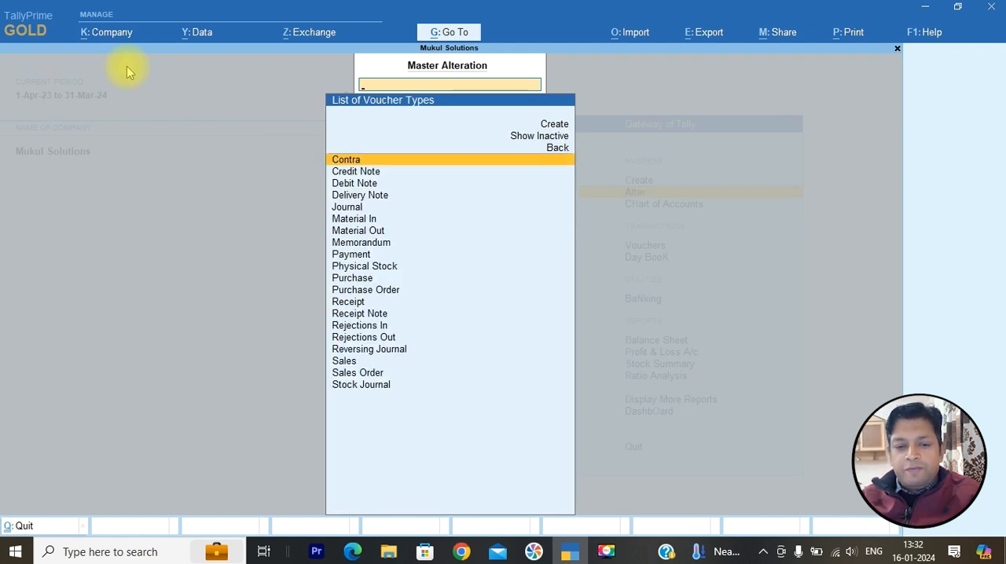
key("Down")
key("Down")
key("Down")
key("Down")
key("Down")
key("Down")
key("Down")
key("Down")
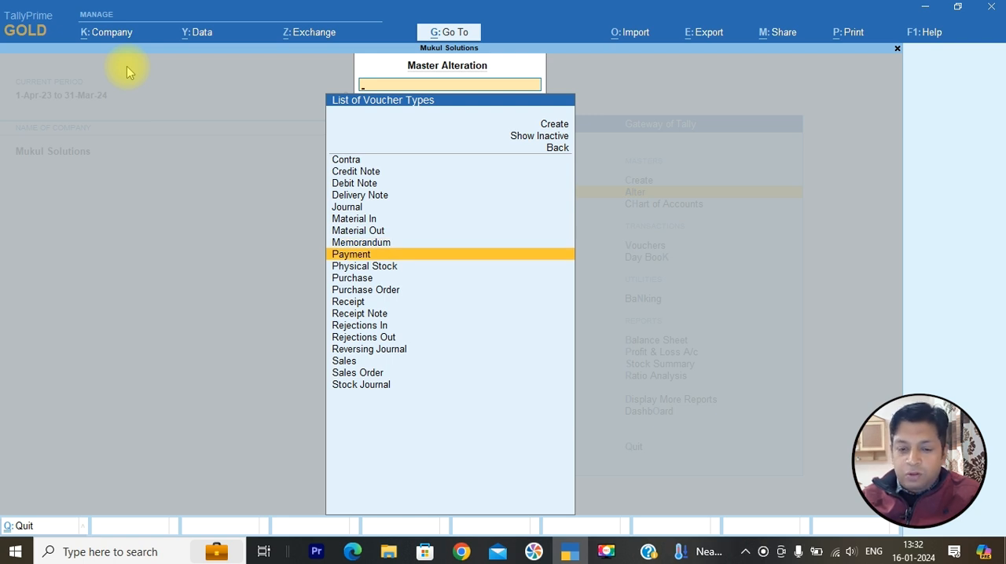
key("Return")
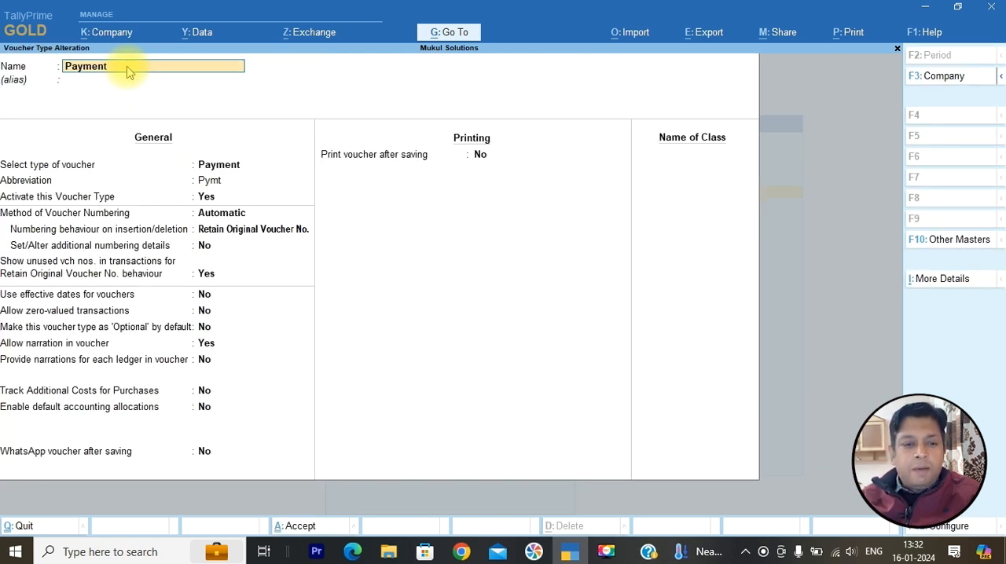
- Accept Automatic as the Payment voucher type's numbering method and Retain Original Voucher No. as its insertion/deletion behaviour
key("Return")
key("Return")
key("Return")
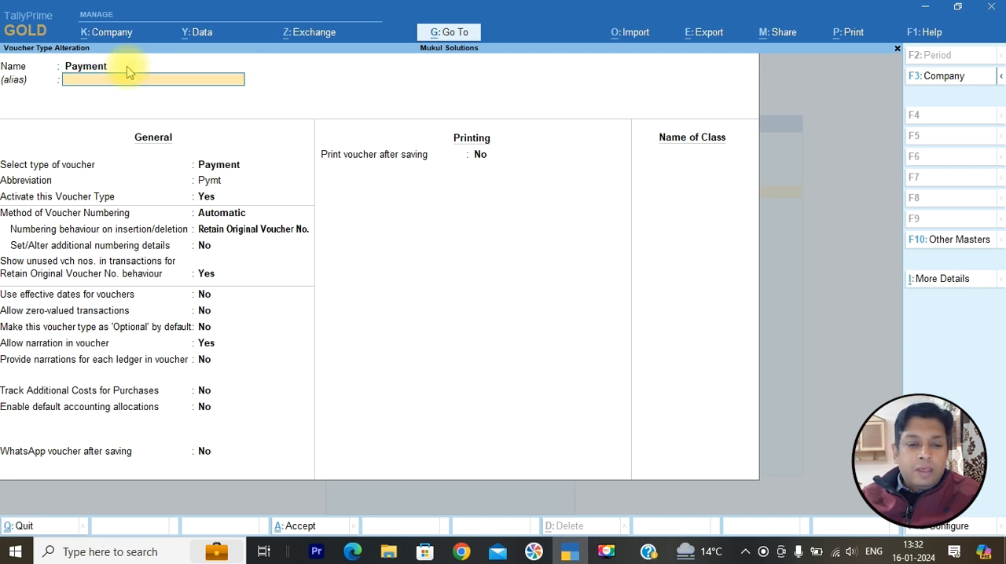
key("Return")
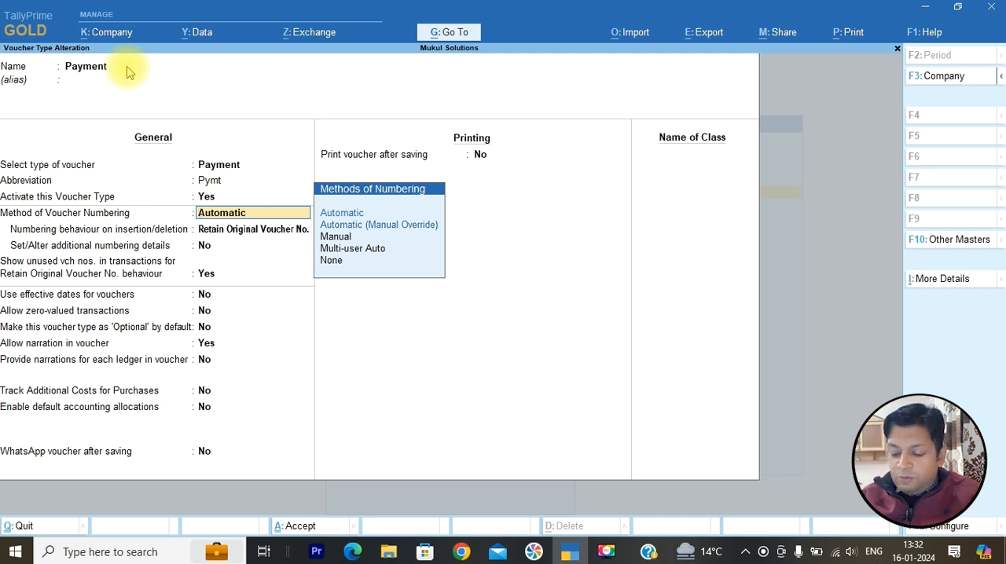
key("Down")
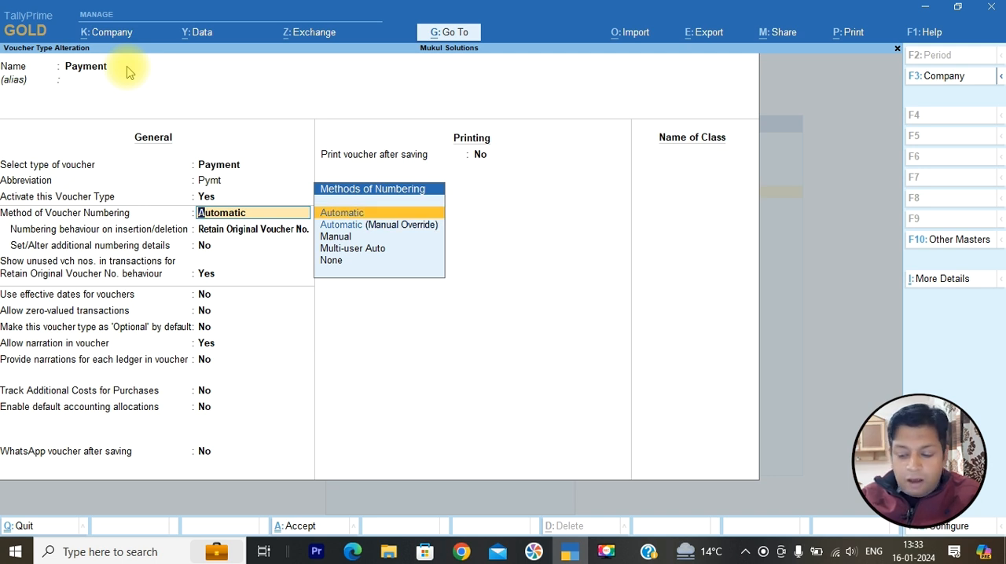
key("Return")
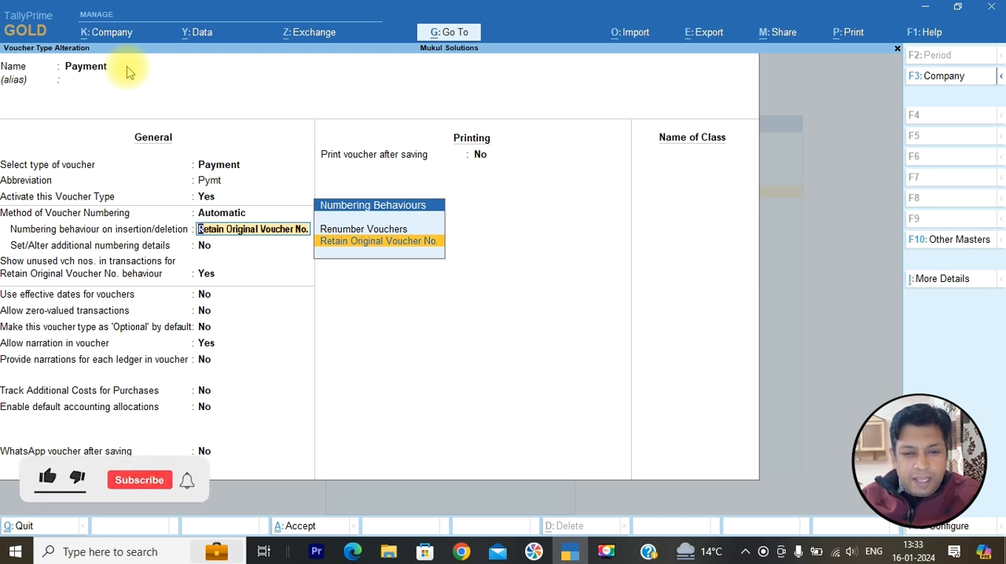
key("Return")
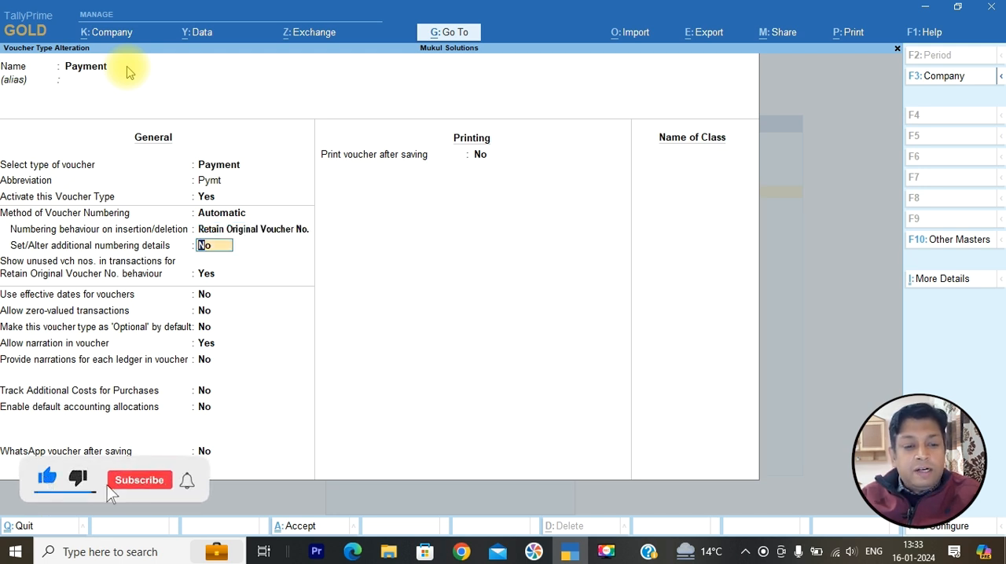
- Enable additional numbering details for the Payment voucher type and set the starting number to 1
type("y")
key("Return")
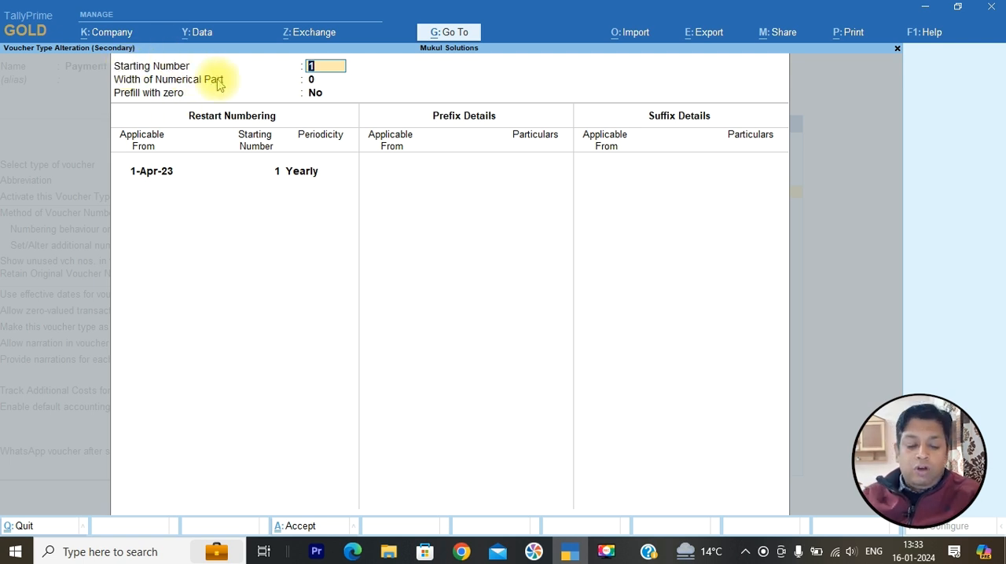
type("101")
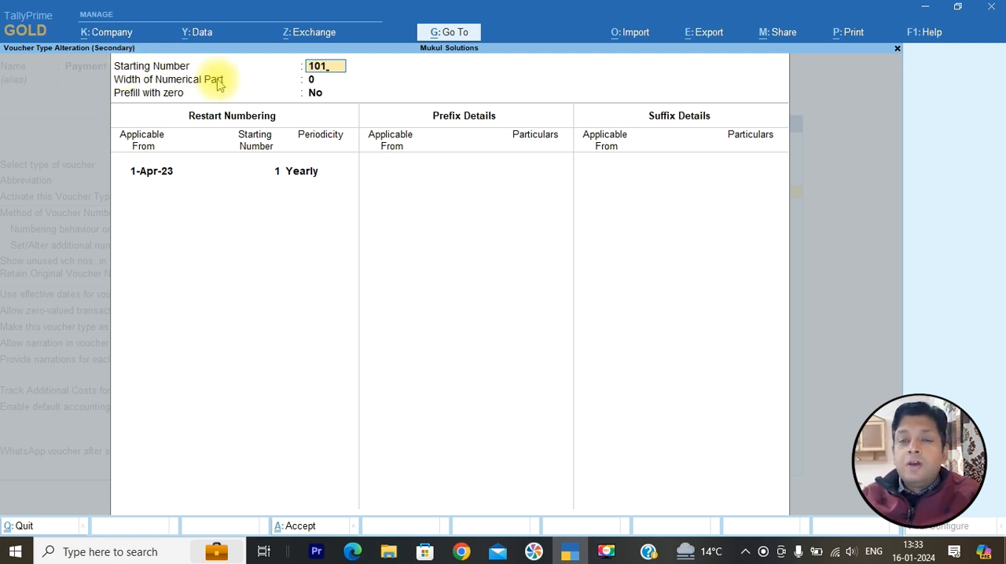
key("BackSpace")
key("BackSpace")
key("BackSpace")
type("1")
key("Return")
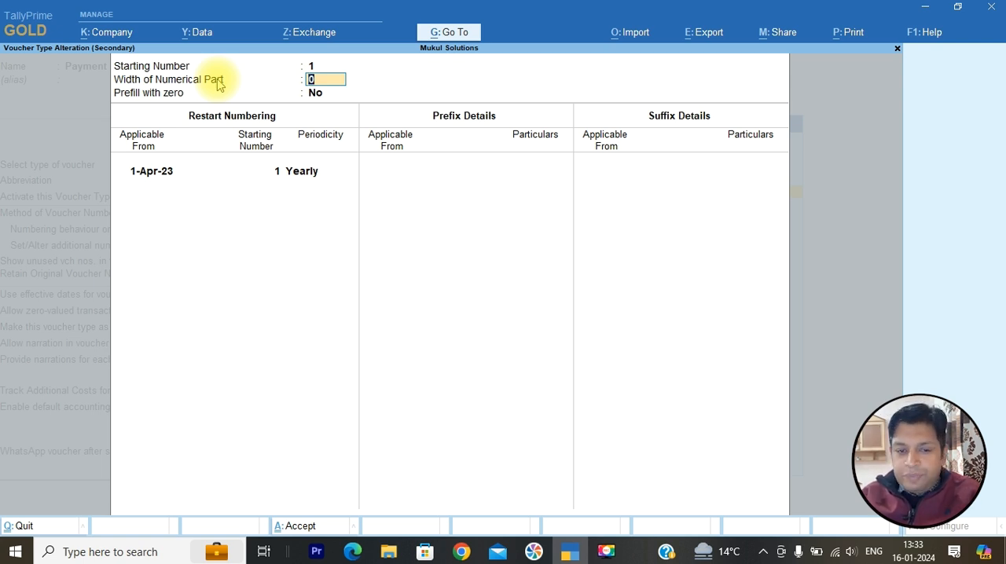
- Turn on prefilling with zero and set the width of the numerical part to 3
key("Return")
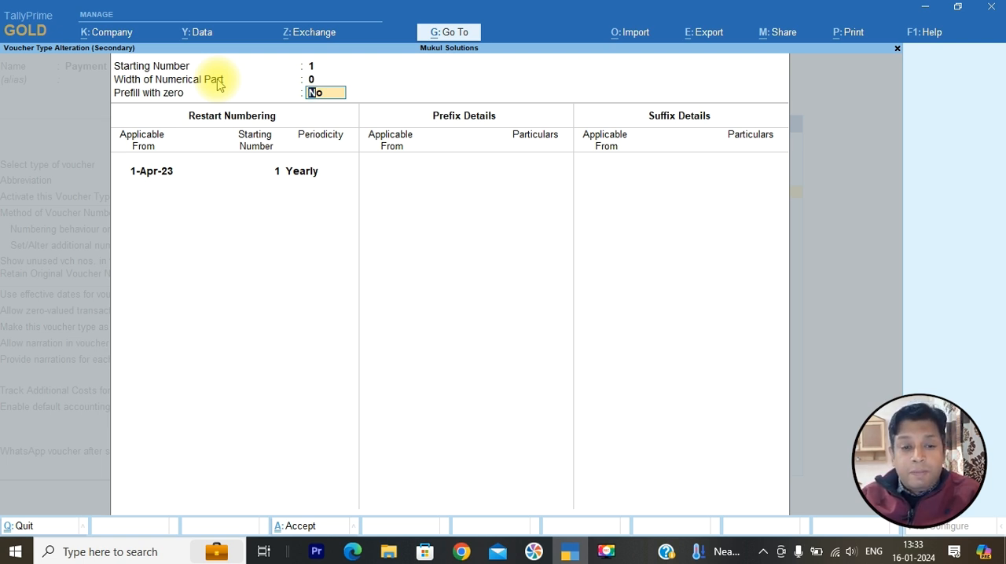
key("Up")
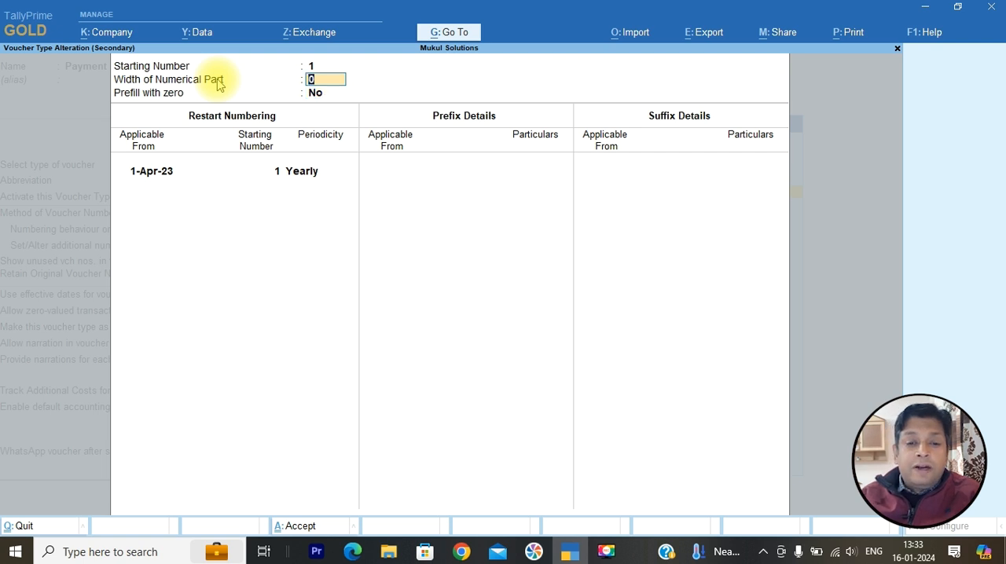
key("Return")
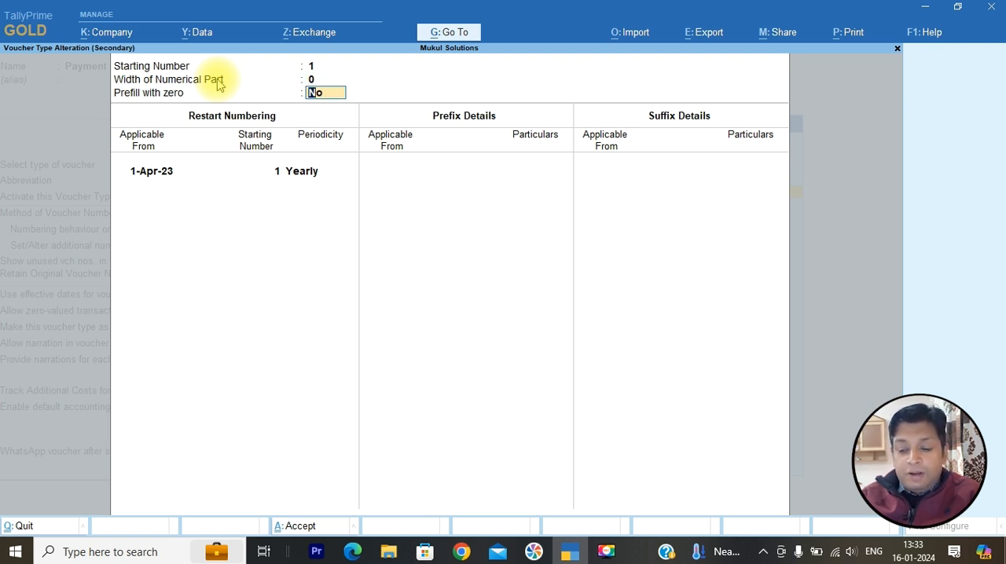
key("y")
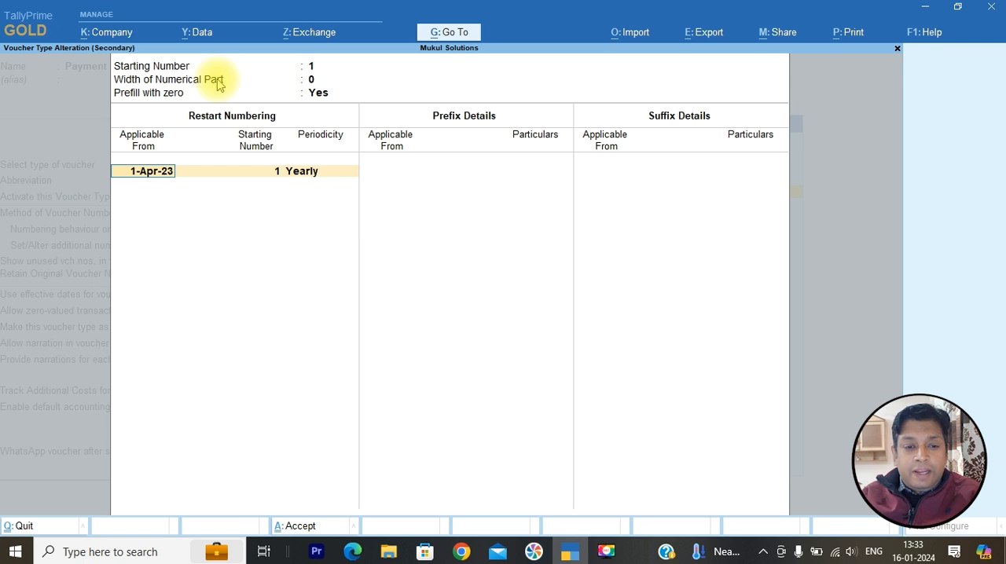
key("Up")
key("Up")
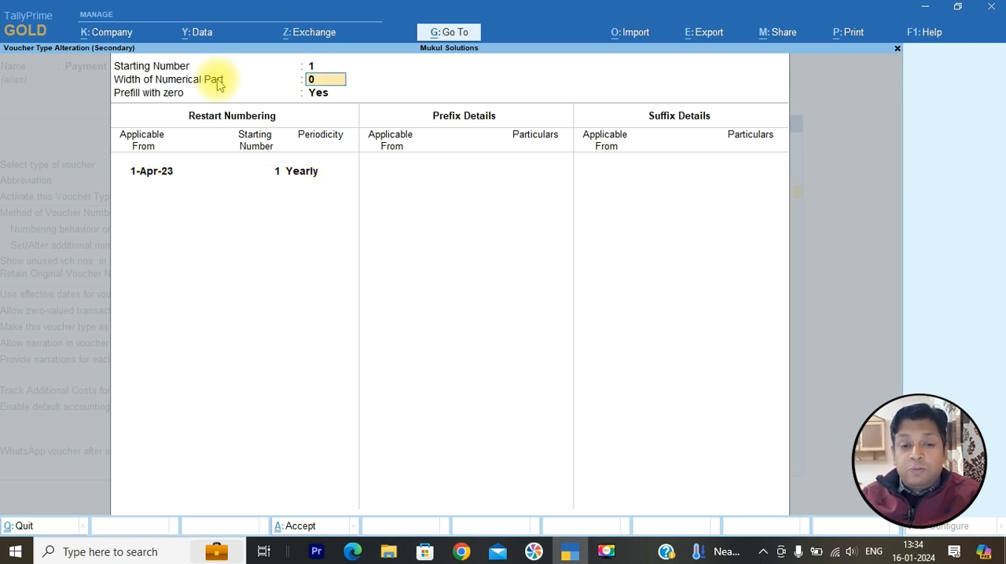
type("3")
key("Return")
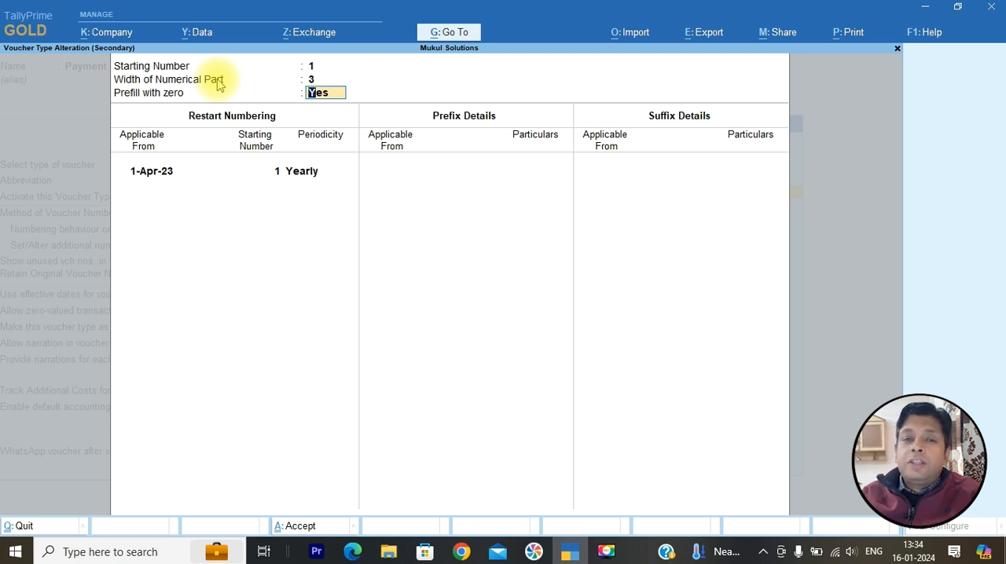
- Try 2 as the width of the numerical part, and return it to 3
key("Up")
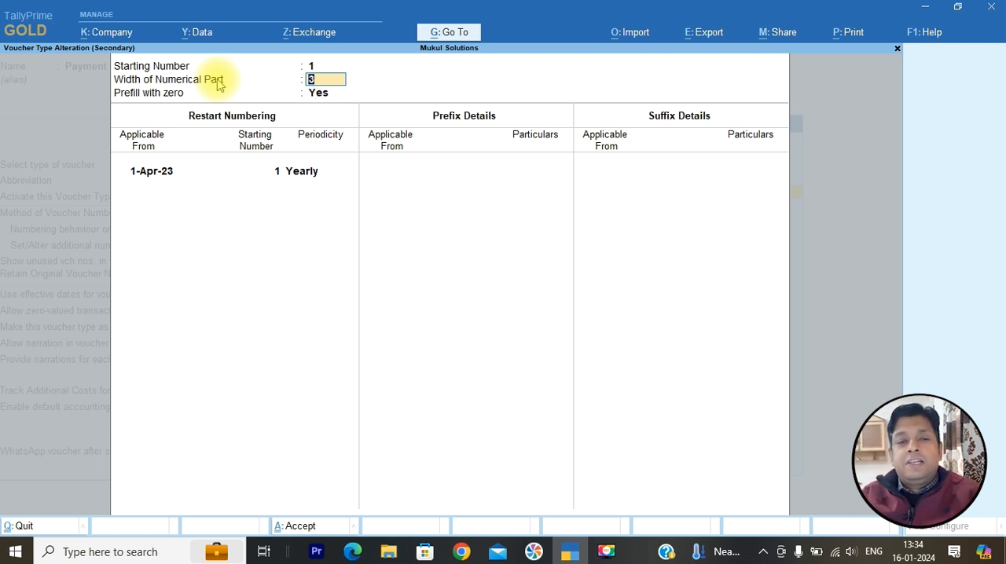
type("2")
key("Return")
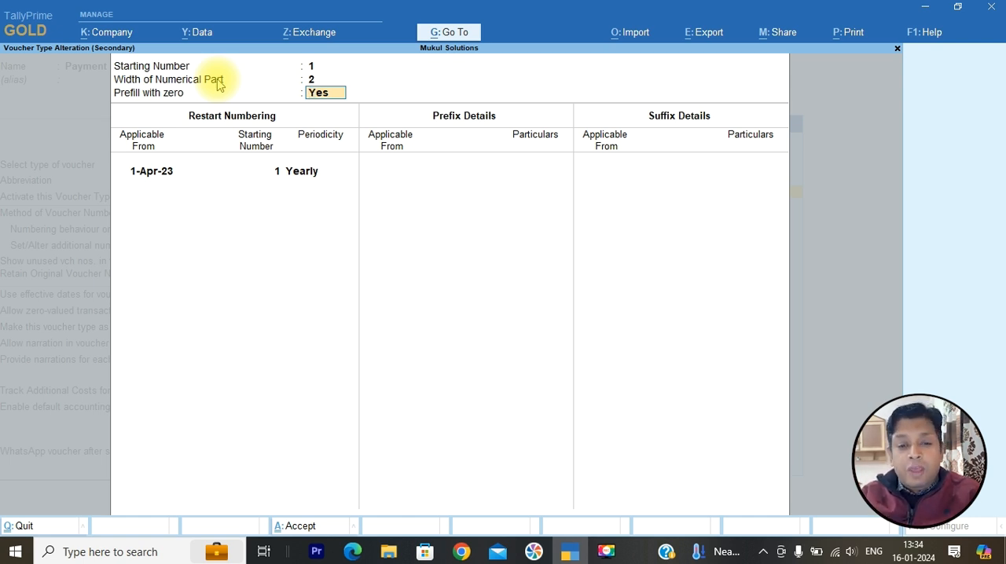
key("Up")
type("3")
key("Return")
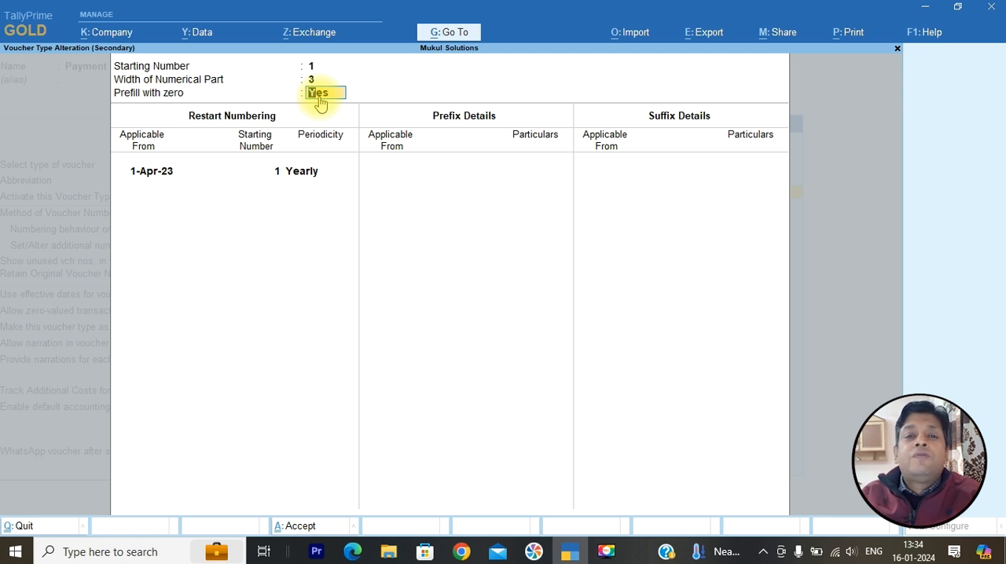
- Accept the restart numbering entry from 1-Apr-23 with starting number 1 and Yearly periodicity
key("Return")
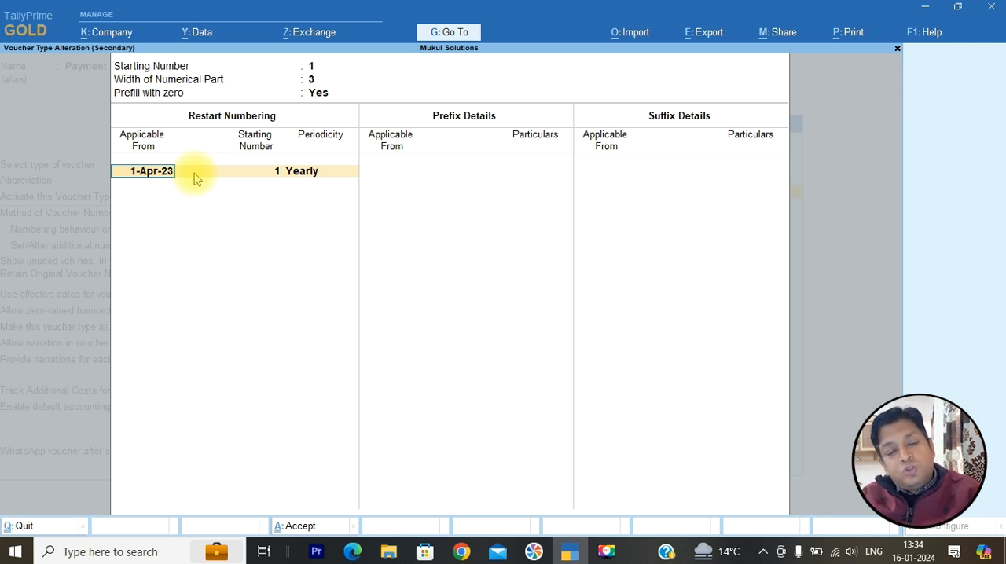
key("Return")
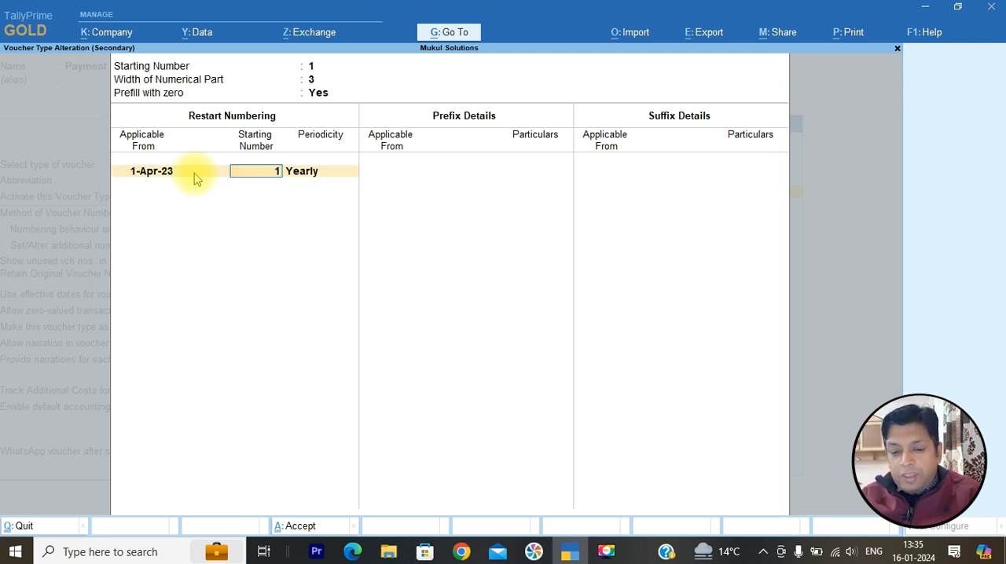
key("Return")
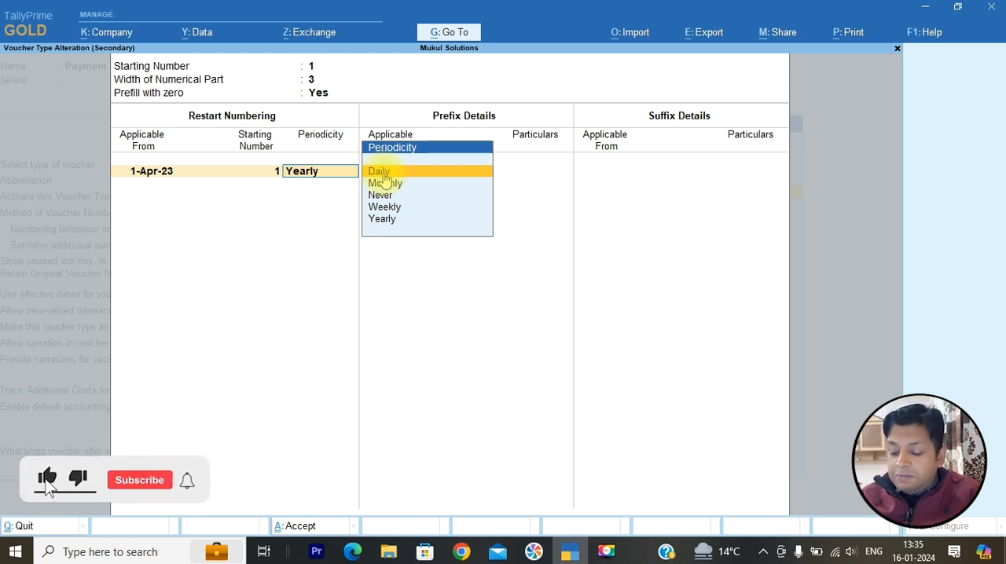
key("Down")
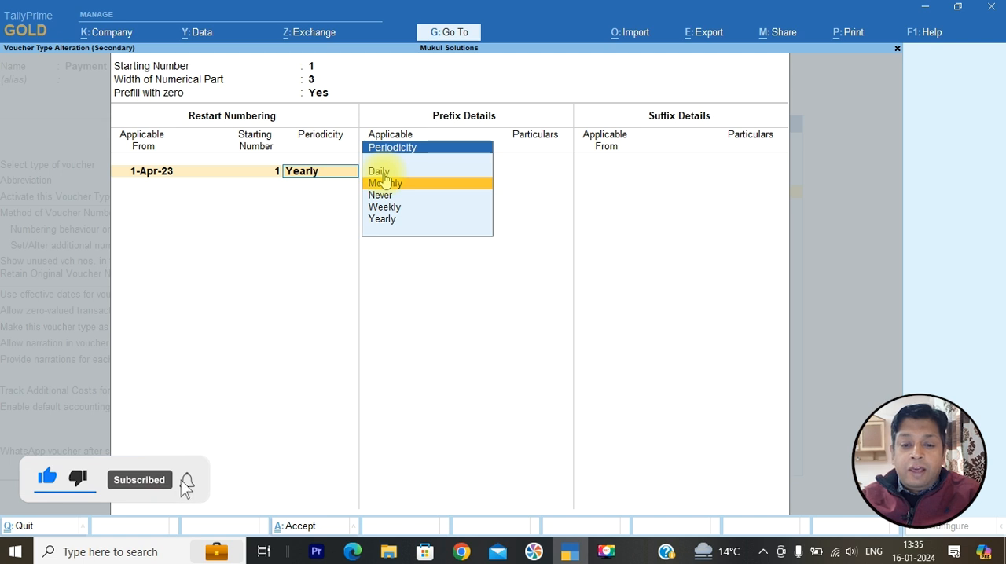
key("Down")
key("Down")
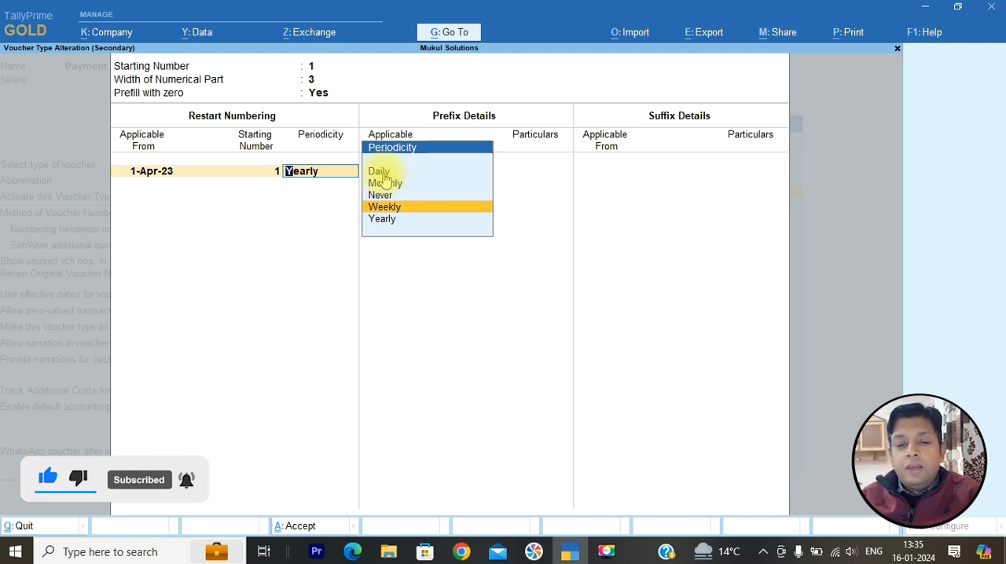
key("Down")
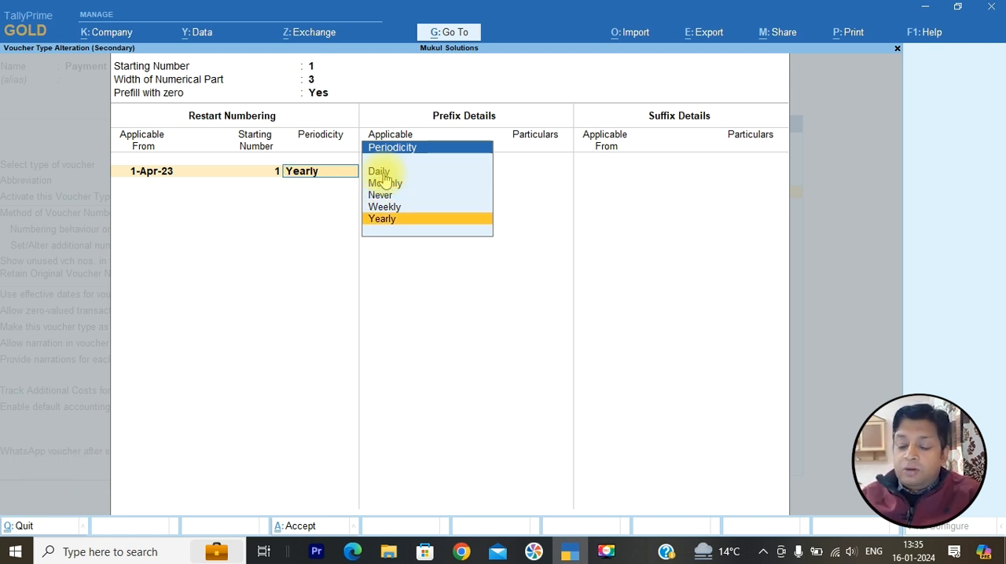
key("Return")
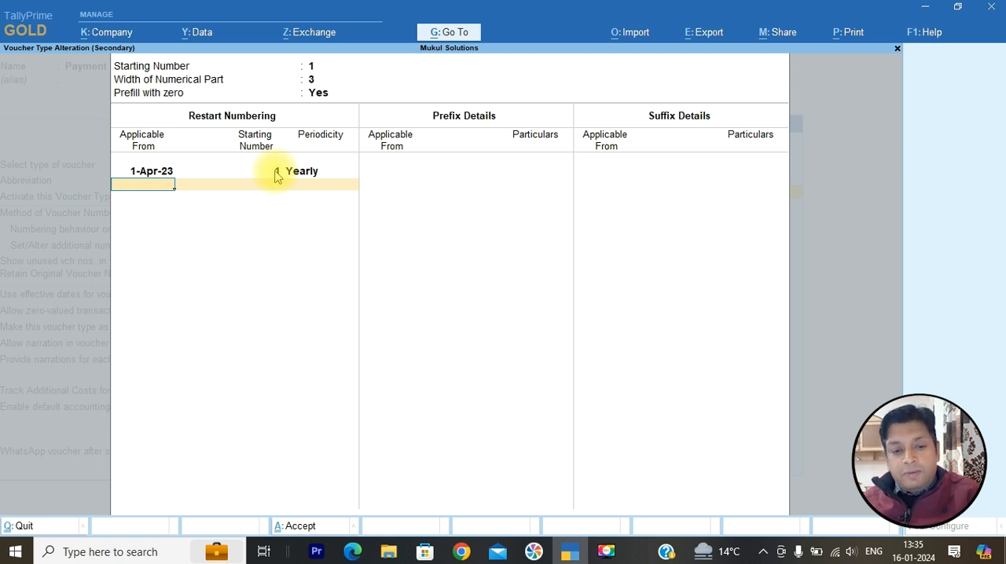
key("Return")
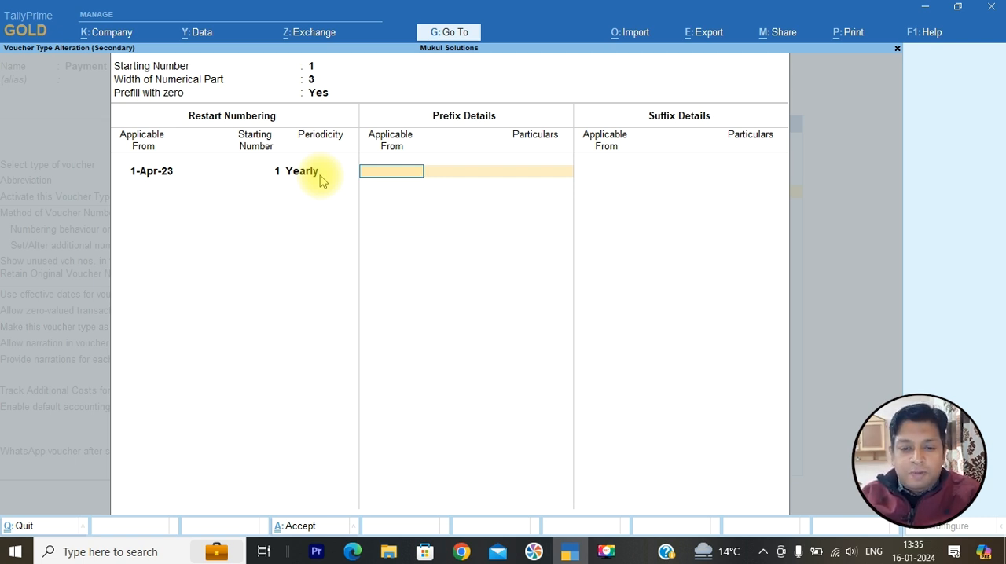
- Add the voucher number prefix MS/2023-2024/ applicable from 1-Apr-23
type("1-")
key("Return")
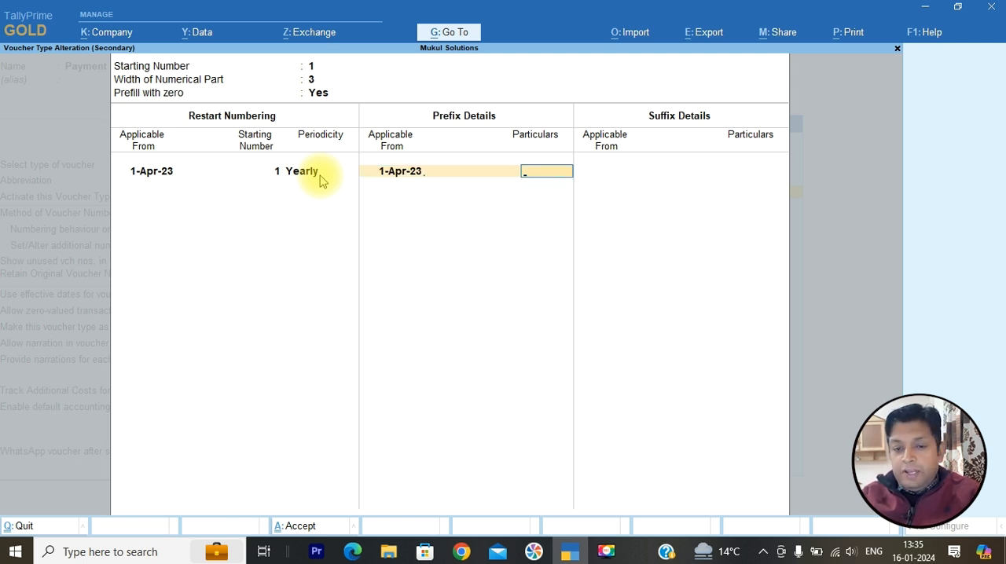
type("MS")
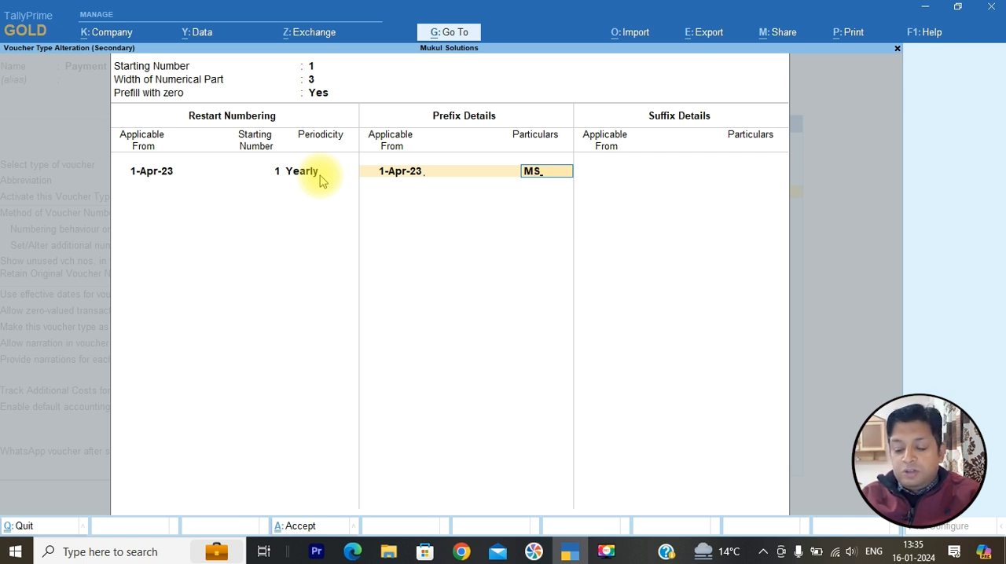
type("/2023")
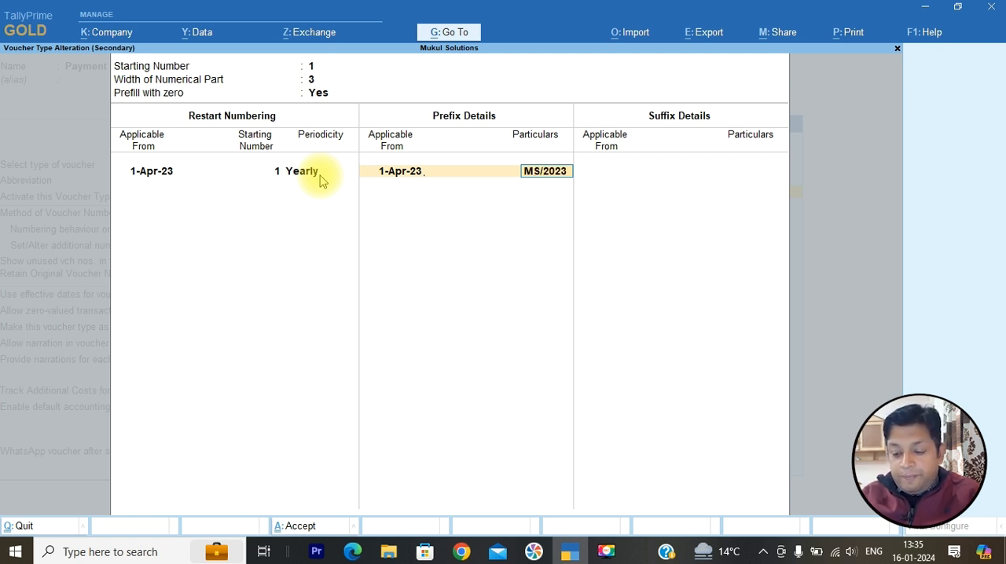
type("-2024/")
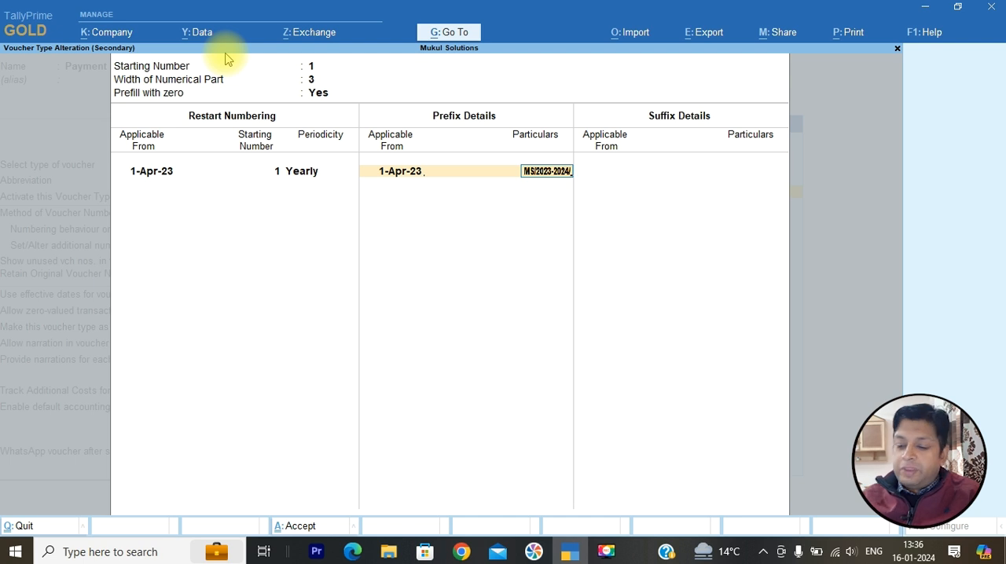
key("Return")
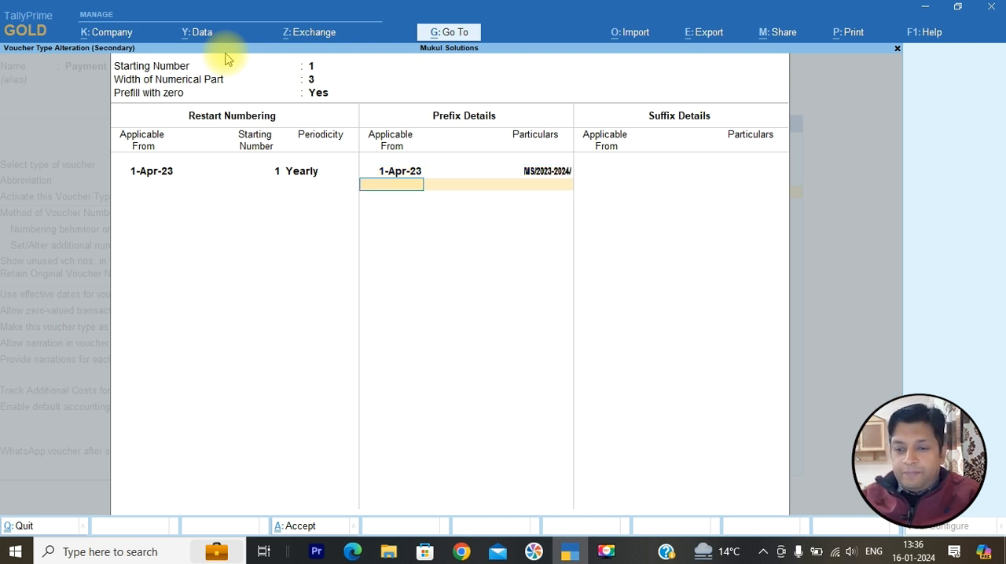
- Leave the suffix details blank and save the Payment voucher type, updating the numbers of existing vouchers
key("Return")
key("Return")
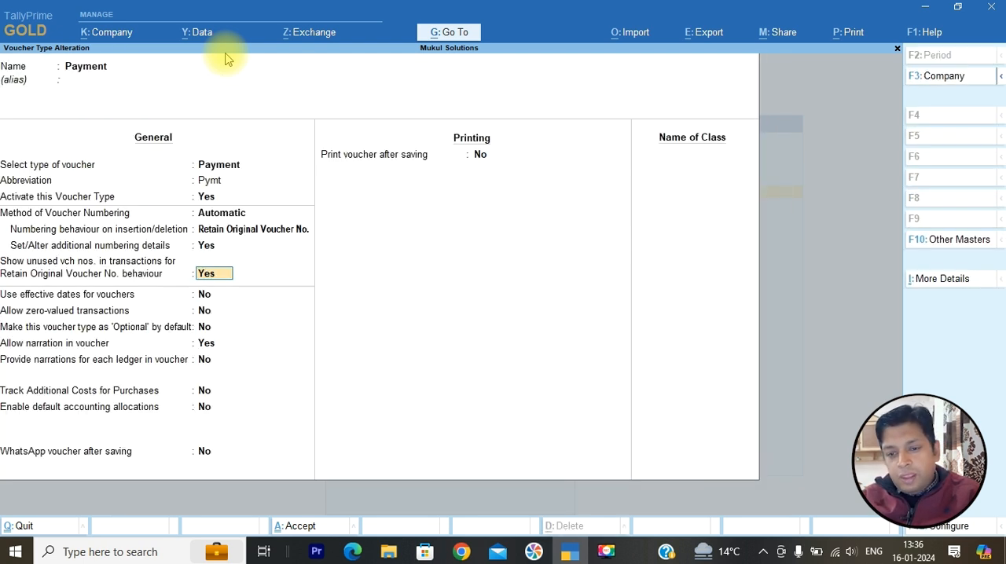
key("ctrl+a")
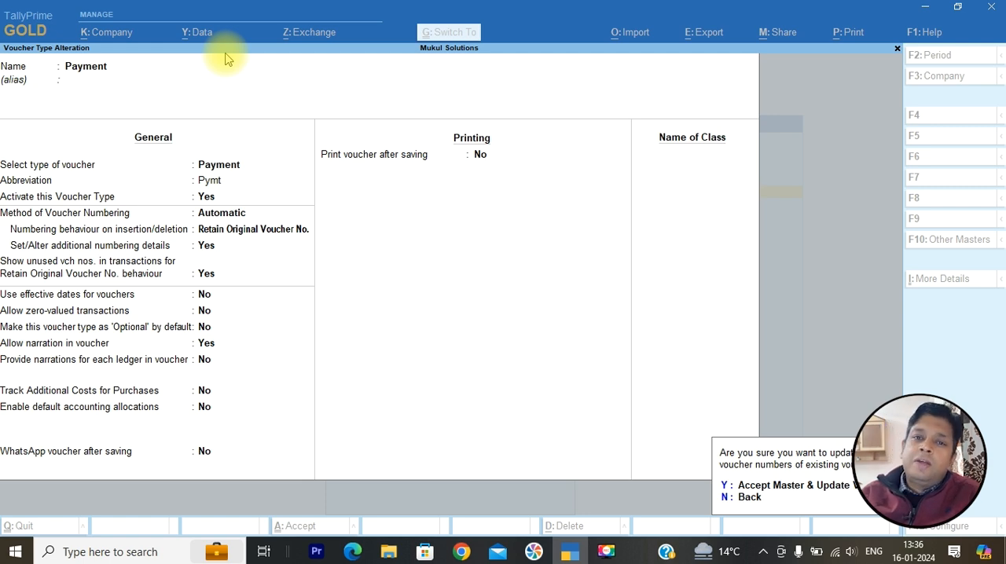
key("y")
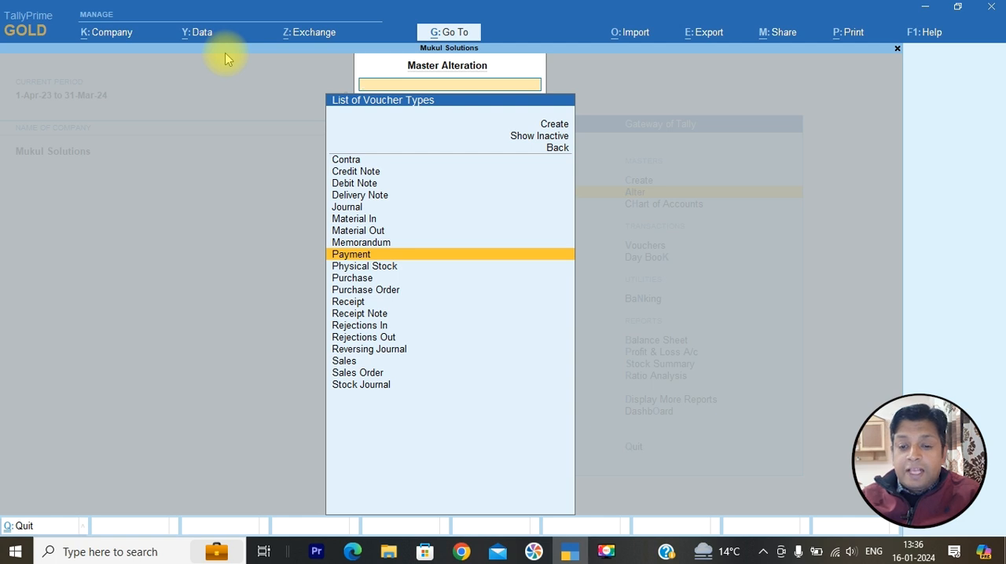
- Leave master alteration and open a new Payment voucher to check its voucher number
key("Escape")
key("Down")
key("Down")
key("Down")
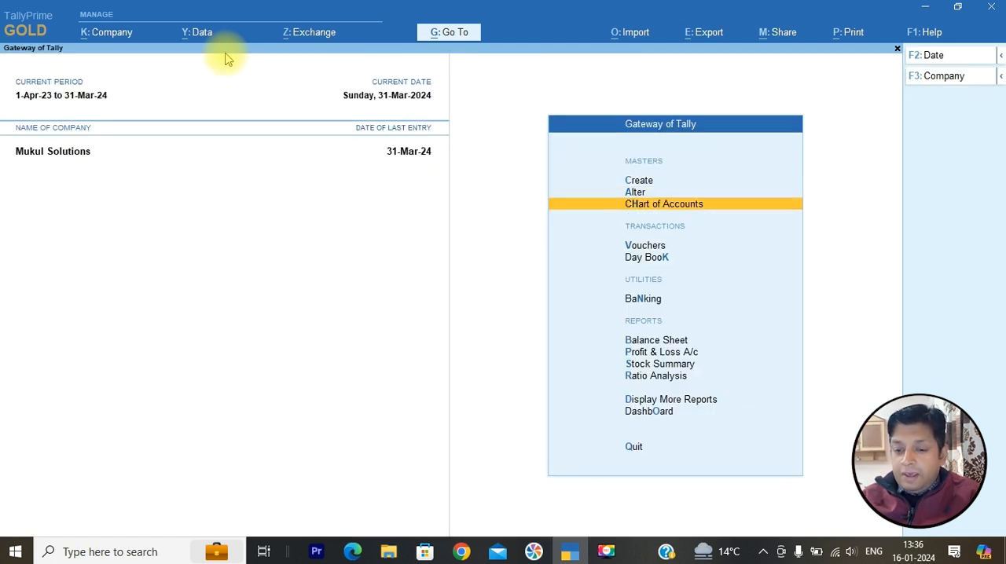
key("Down")
key("Up")
key("Up")
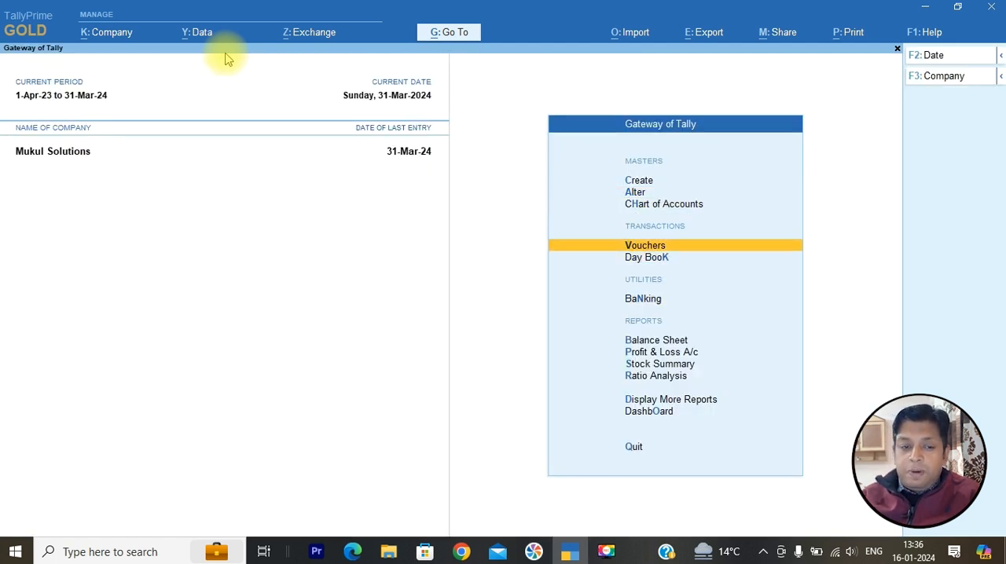
key("Return")
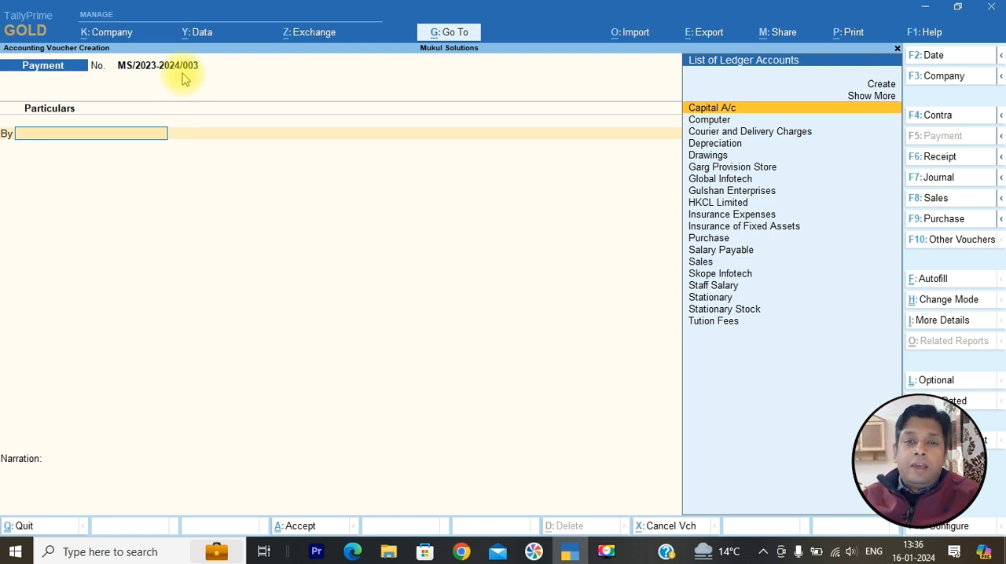
- Quit the Payment voucher and open the Statistics report under the statements of accounts
key("Escape")
key("y")
key("Down")
key("Down")
key("Down")
key("Down")
key("Down")
key("Down")
key("Down")
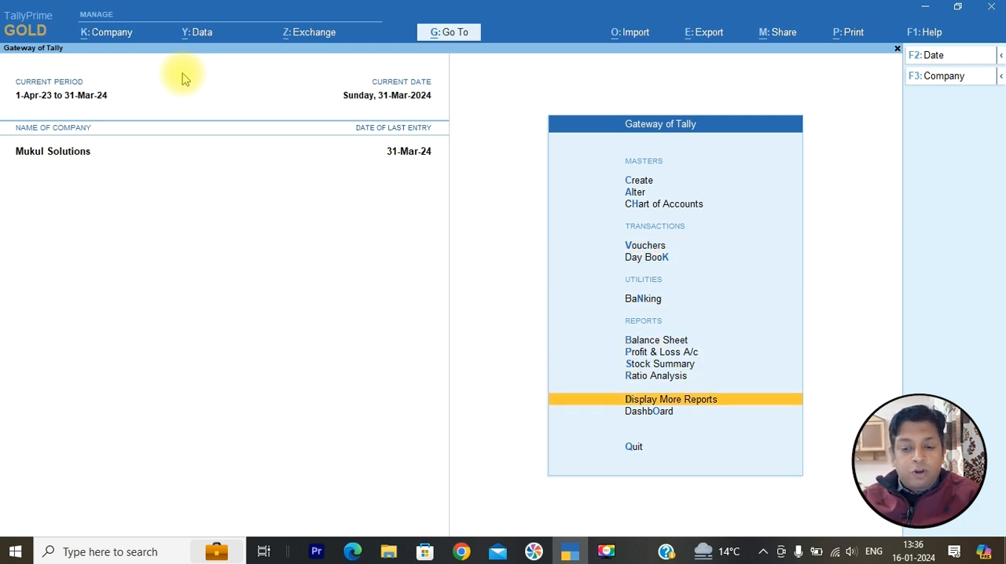
key("Return")
key("Down")
key("Down")
key("Down")
key("Down")
key("Down")
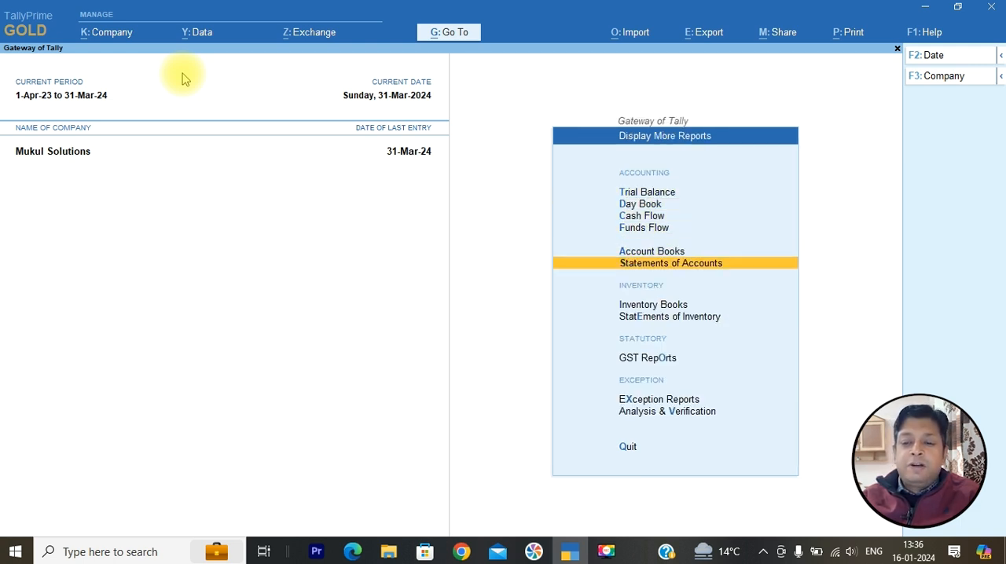
key("Return")
- Open the monthly register of Payment vouchers from the Statistics report
key("Down")
key("Return")
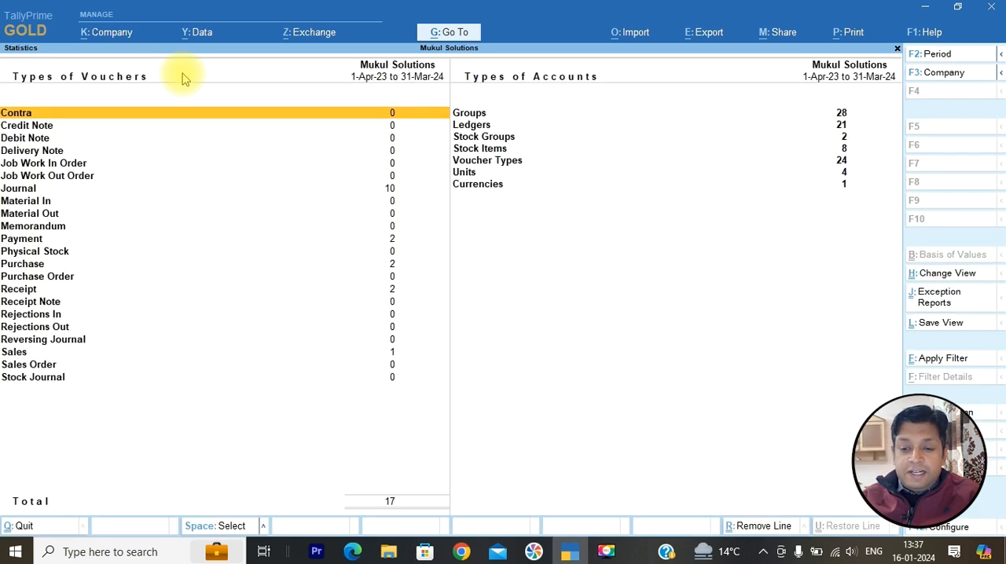
key("Down")
key("Down")
key("Down")
key("Down")
key("Down")
key("Down")
key("Down")
key("Down")
key("Down")
key("Down")
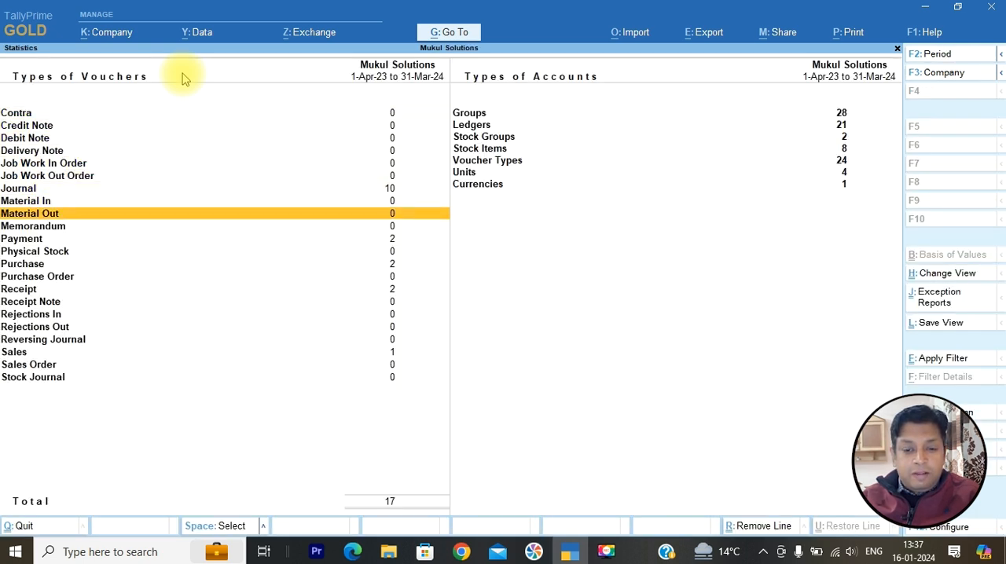
key("Return")
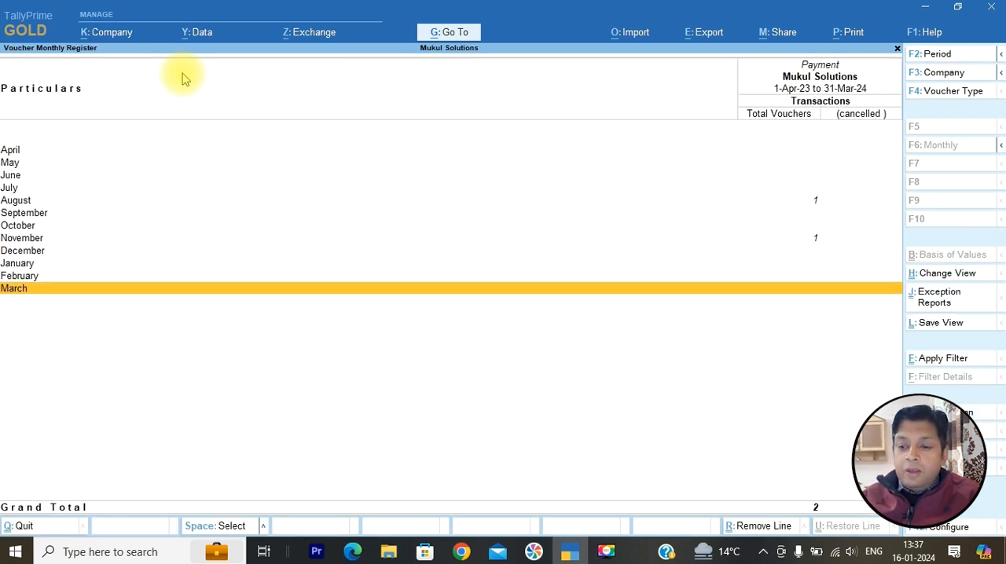
- Open the August Payment voucher list and display the 1-Aug-23 Drawings voucher to check its voucher number
key("Up")
key("Up")
key("Up")
key("Up")
key("Up")
key("Up")
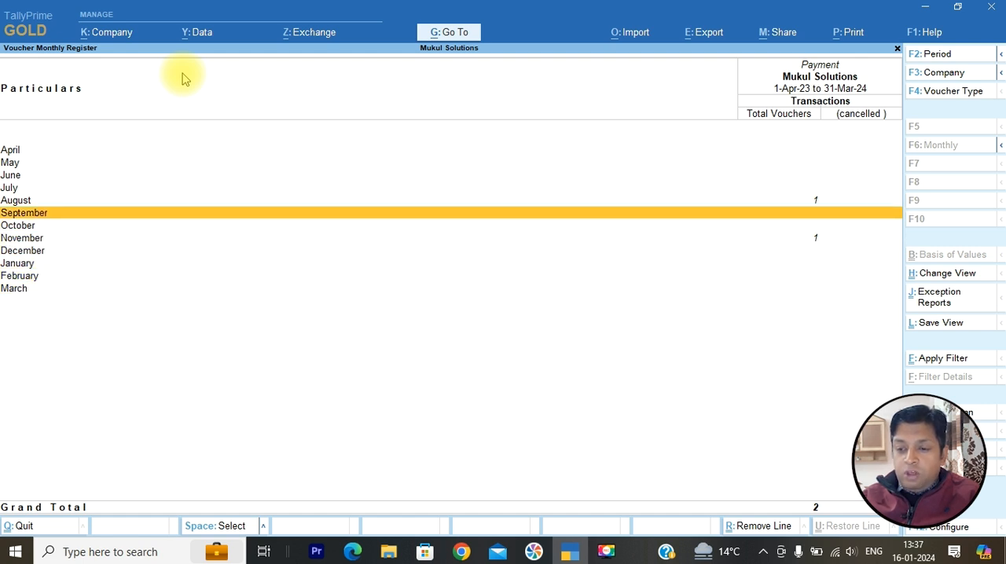
key("Up")
key("Return")
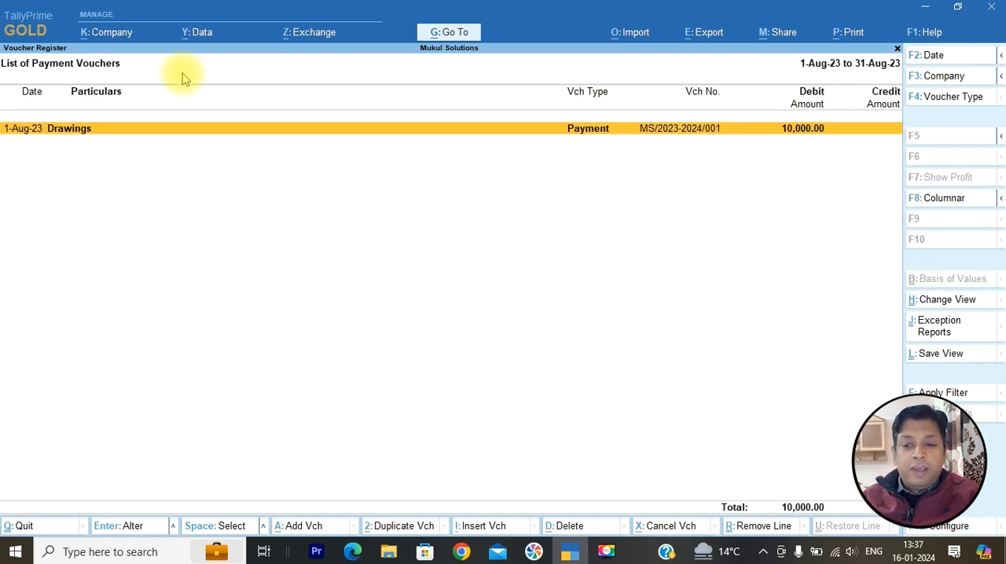
key("Return")
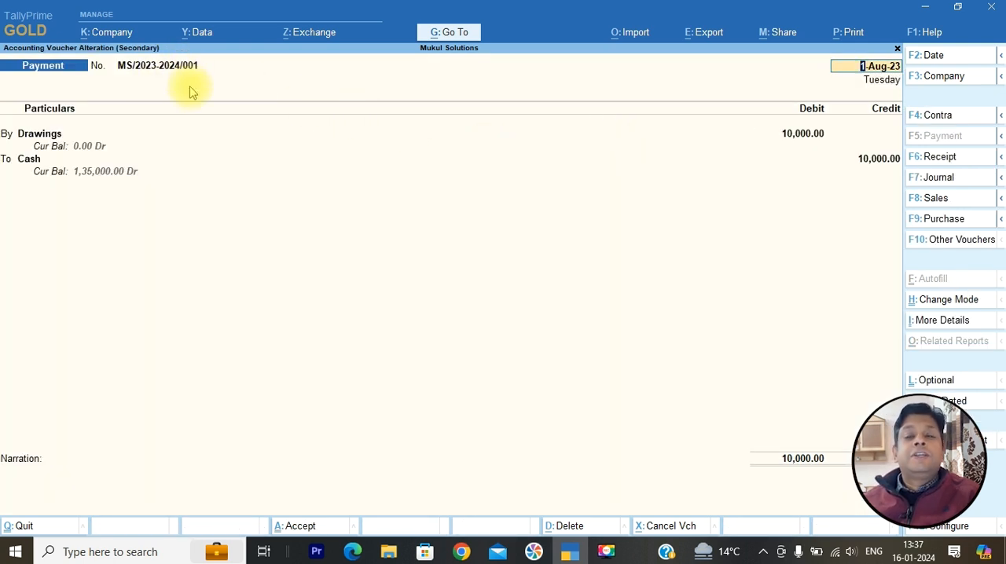
- Leave the Drawings voucher without changes and close the reports back to the Gateway of Tally
key("Escape")
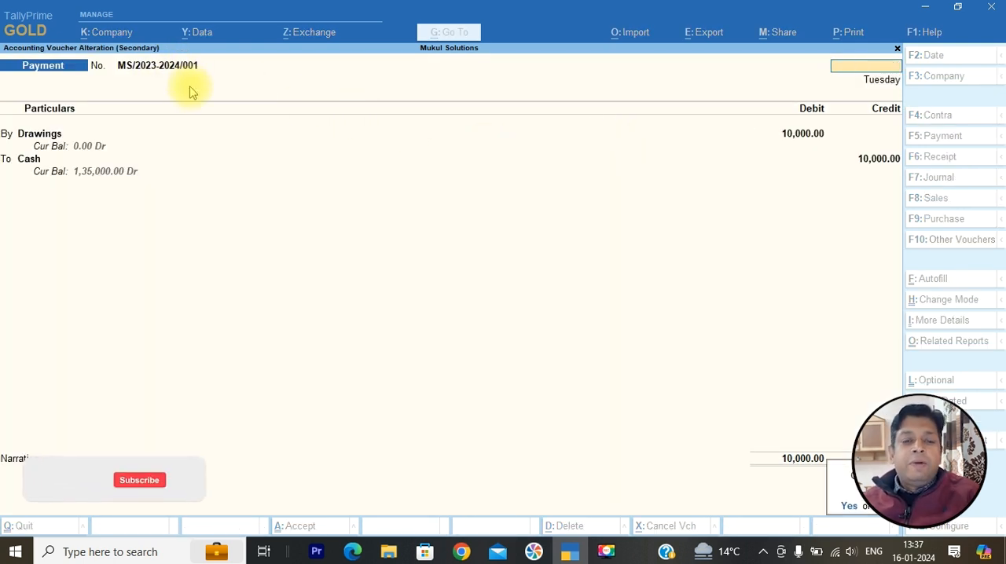
key("Escape")
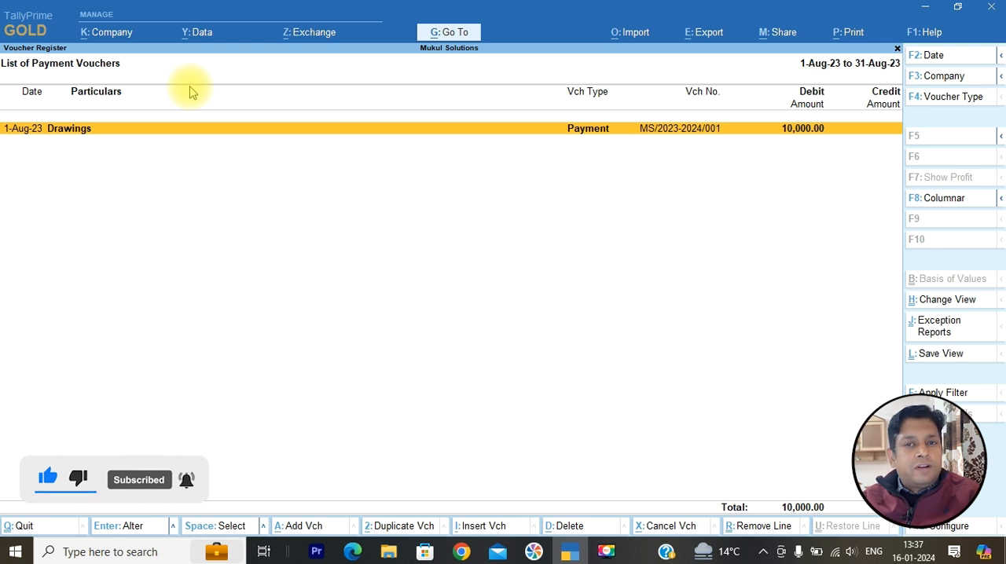
key("Escape")
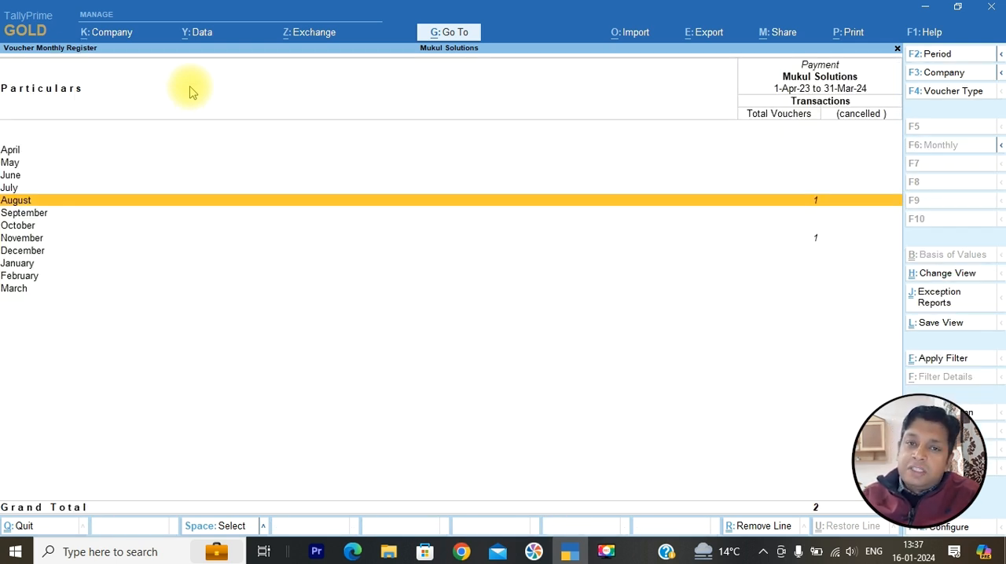
key("Escape")
key("Escape")
key("Escape")
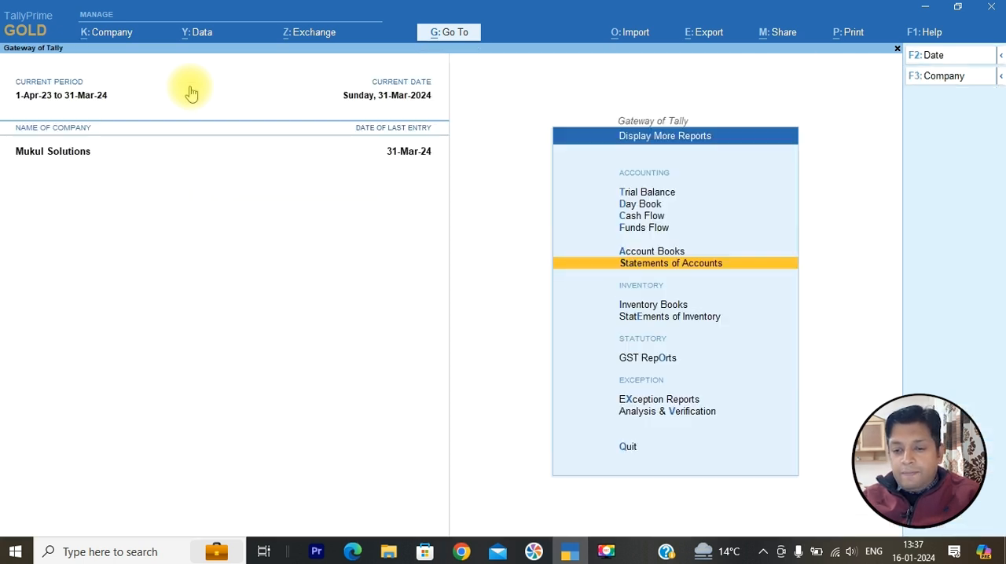
key("Escape")
- Open master alteration and display the list of voucher types
key("Up")
key("Up")
key("Up")
key("Up")
key("Up")
key("Up")
key("Up")
key("Up")
key("Up")
key("Return")
key("Down")
- Open the Journal voucher type for alteration
key("Down")
key("Down")
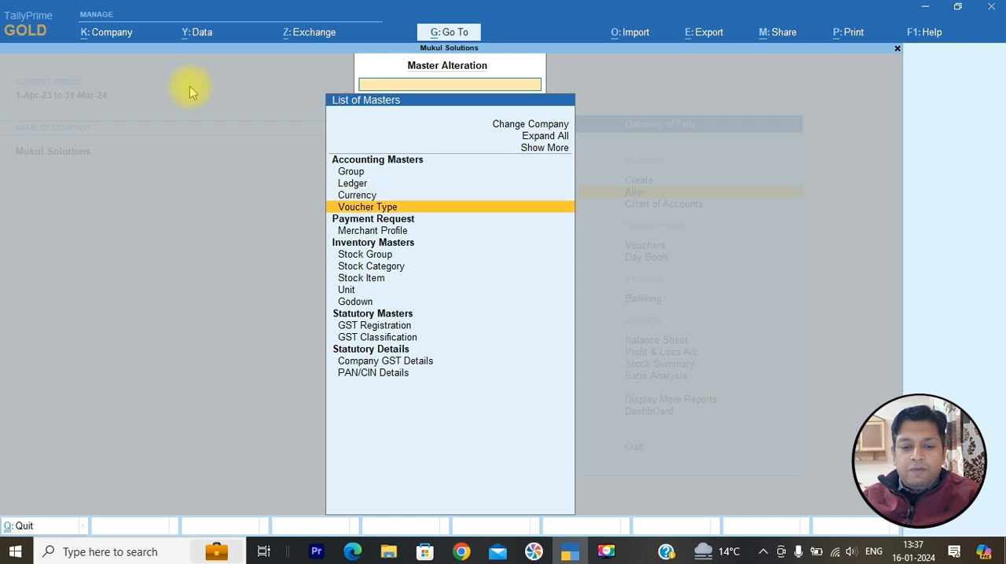
key("Return")
key("Down")
key("Down")
key("Down")
key("Down")
key("Down")
key("Down")
key("Down")
key("Down")
key("Down")
key("Down")
key("Down")
type("j")
key("Return")
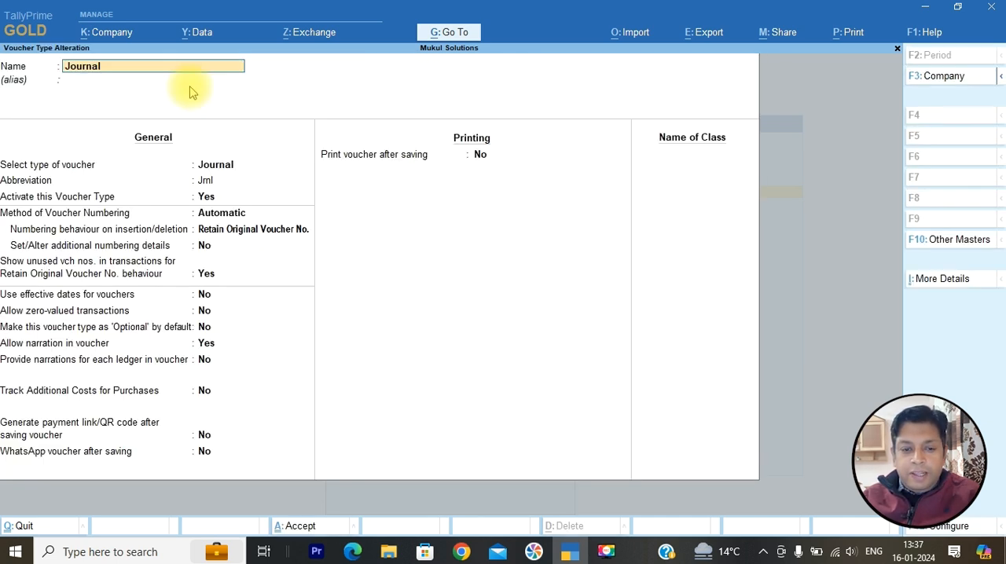
- Keep Automatic numbering with Retain Original Voucher No. for Journal and enable setting additional numbering details
key("Return")
key("Return")
key("Return")
key("Return")
key("Return")
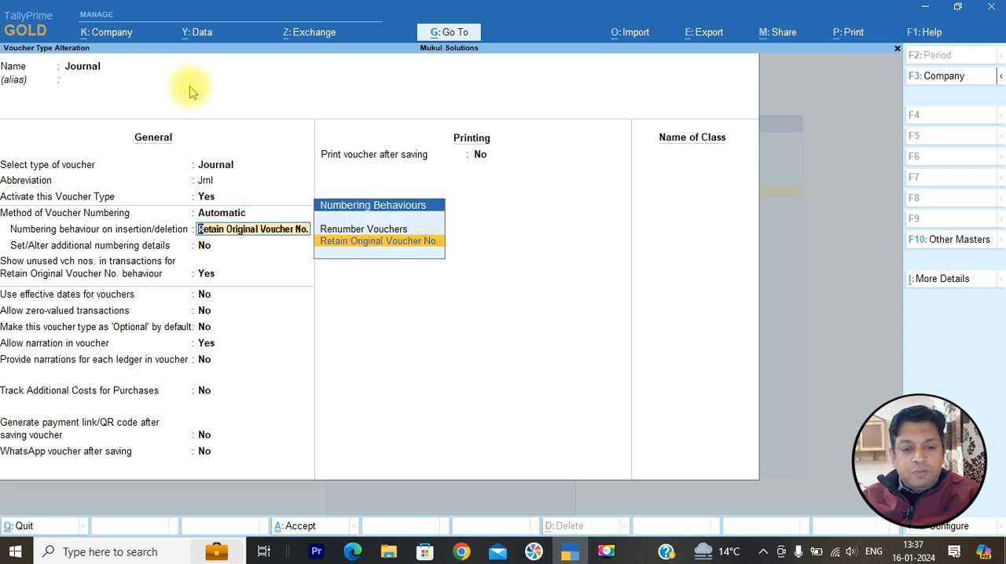
key("Return")
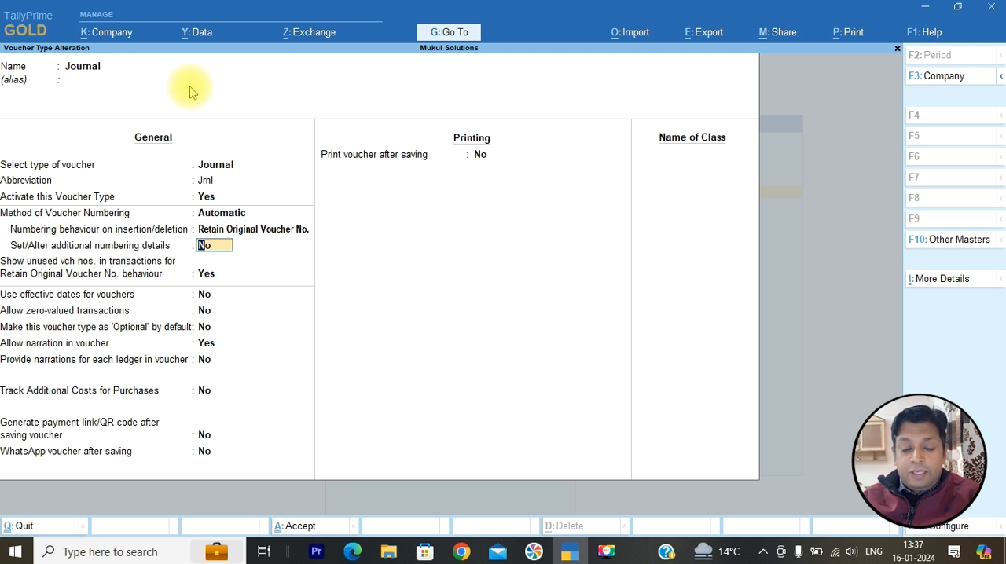
key("y")
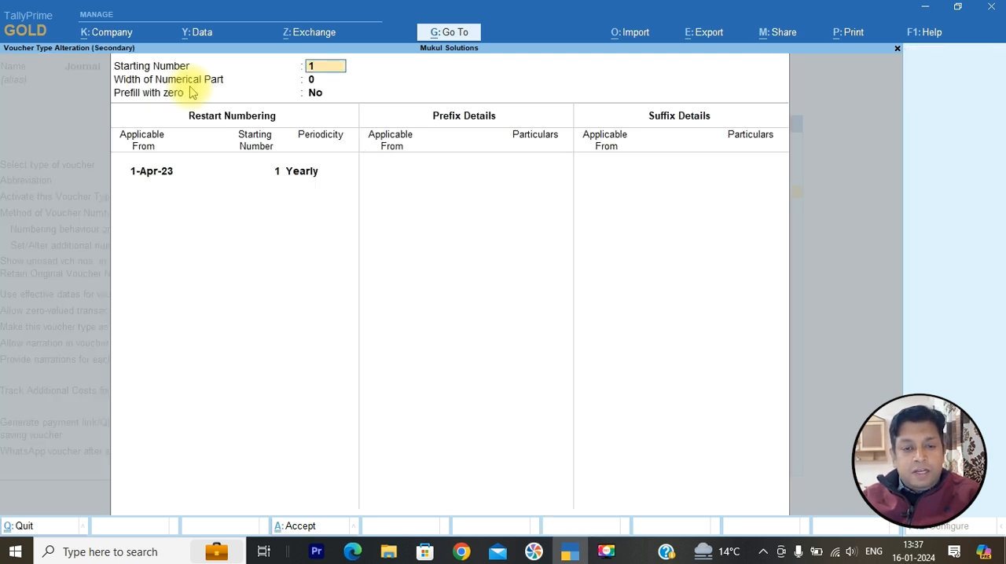
- Keep the starting number 1, set the width of the numerical part to 3 and enable prefilling with zero
key("Return")
type("3")
key("Return")
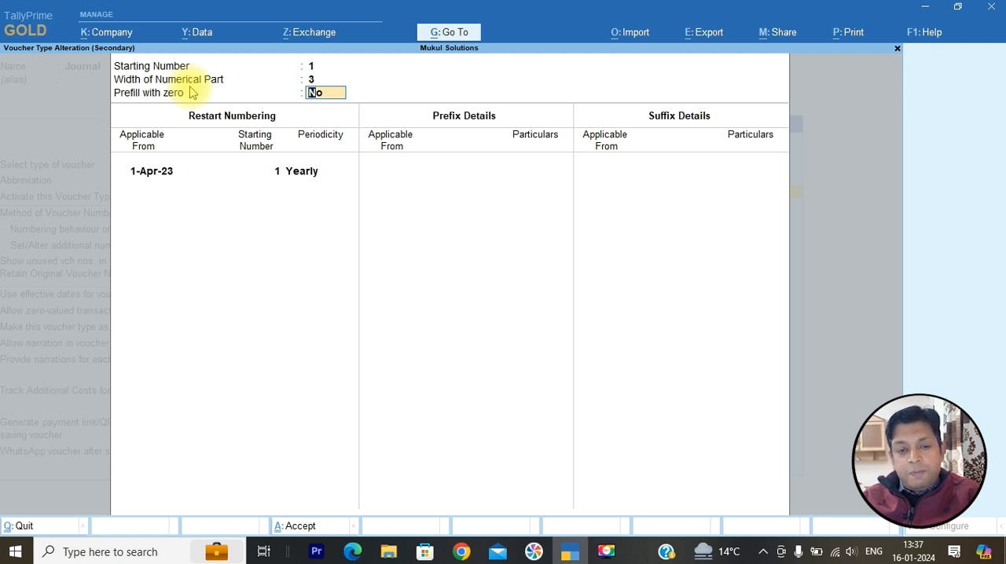
key("y")
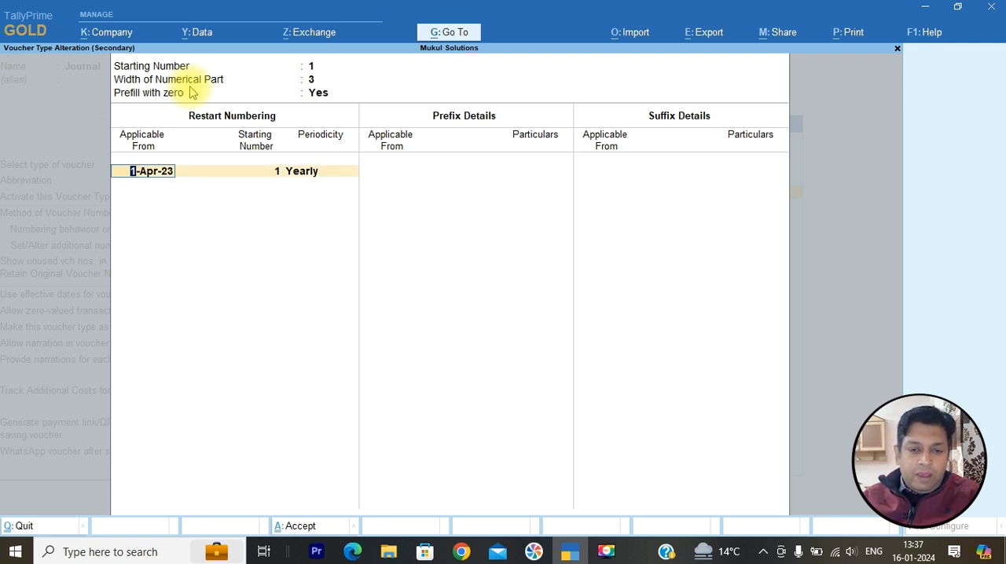
- Set Journal numbering to restart Monthly from number 1, applicable from 1-Apr-23
key("Return")
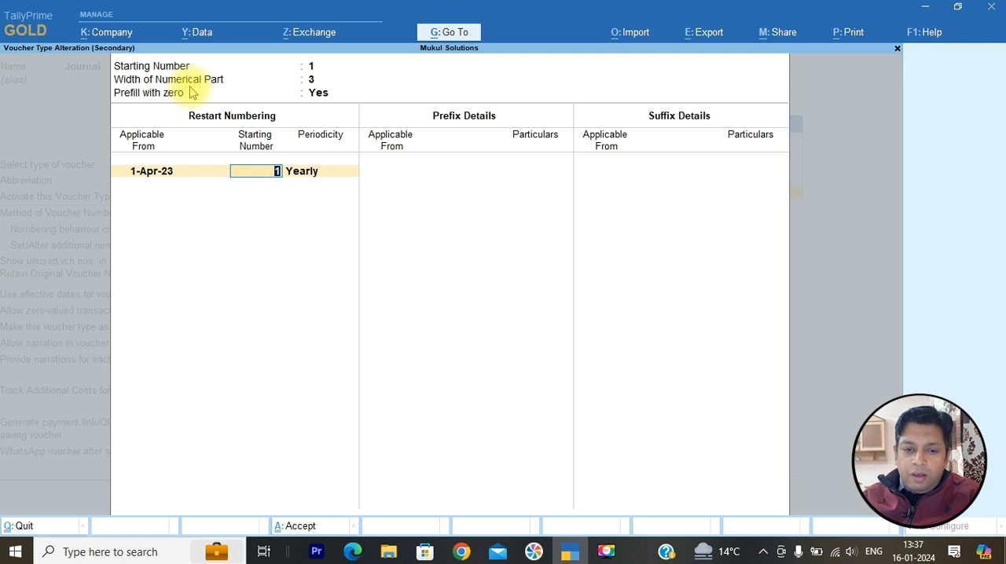
key("Return")
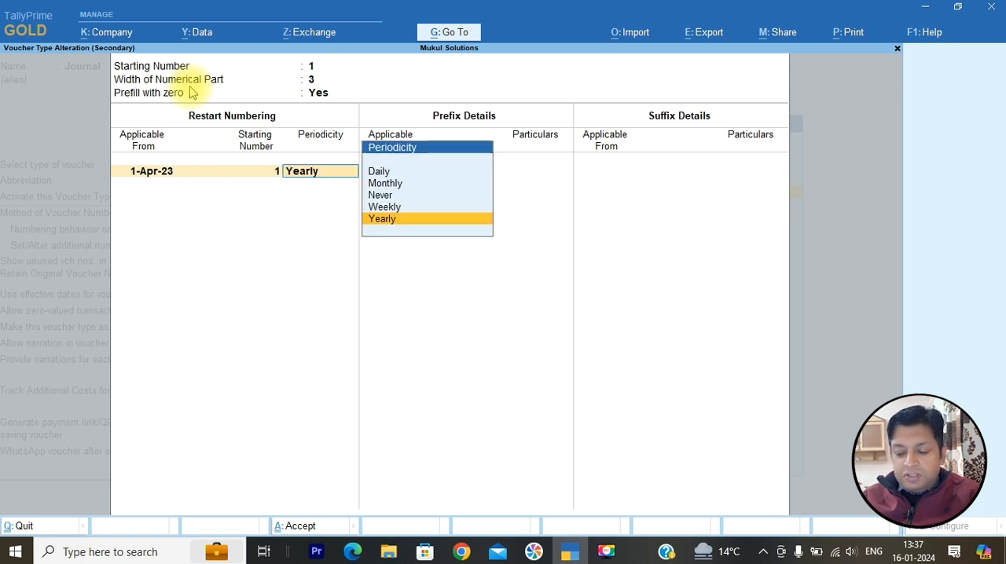
key("Up")
key("Up")
key("Up")
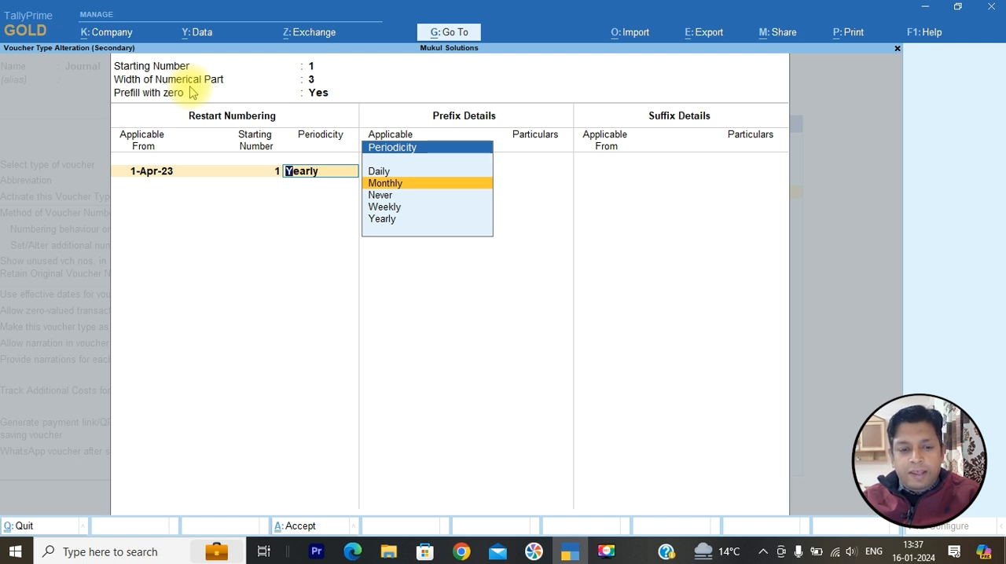
key("Return")
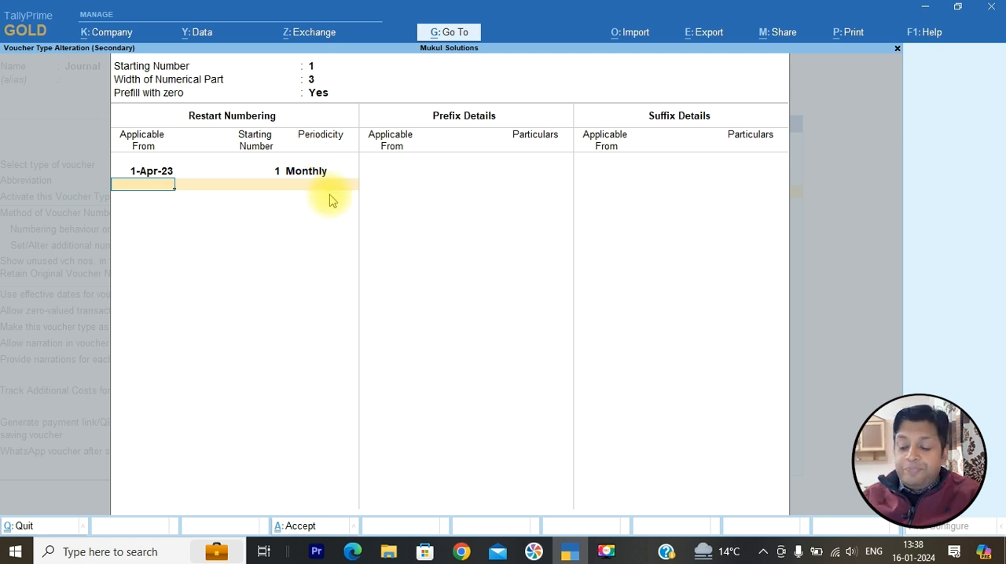
key("Return")
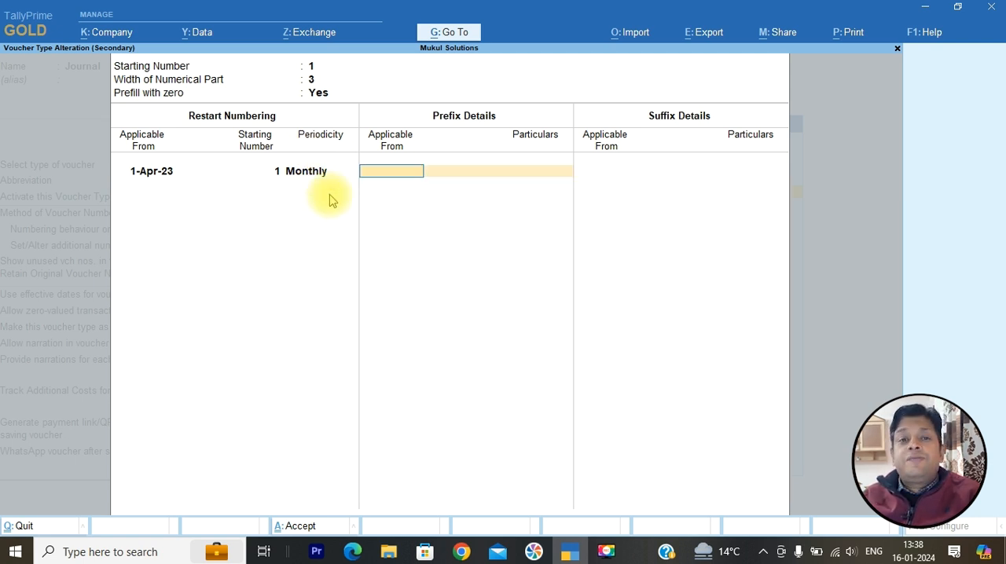
- Leave the prefix details blank and add the voucher number suffix /2023-2024/MS applicable from 1-Apr-23
key("Return")
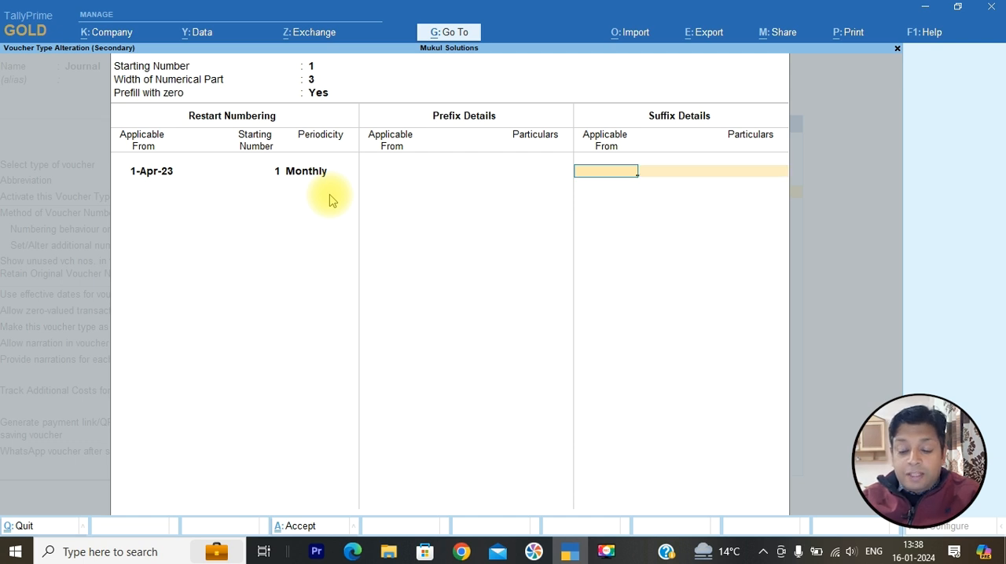
type("1-4")
key("Return")
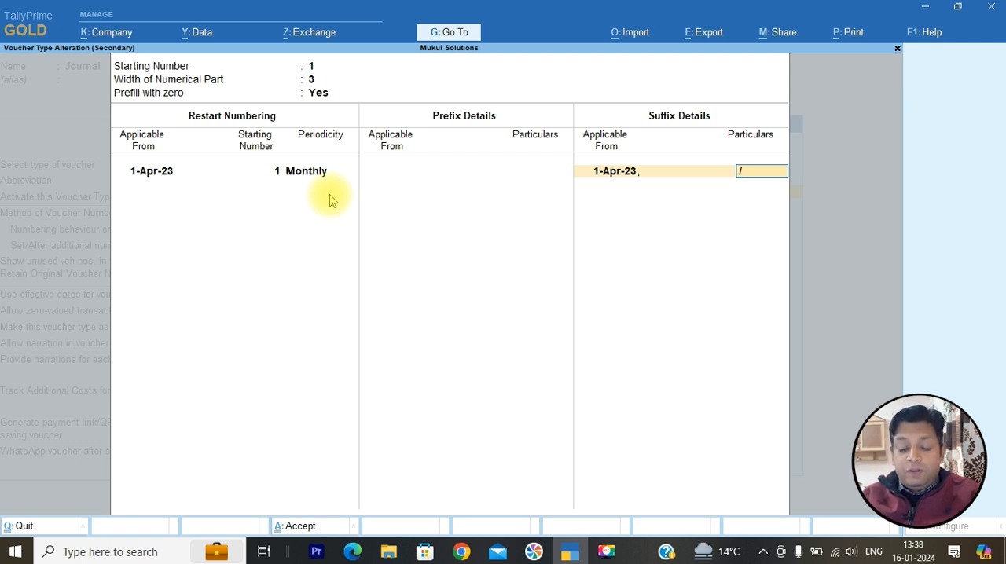
type("/20")
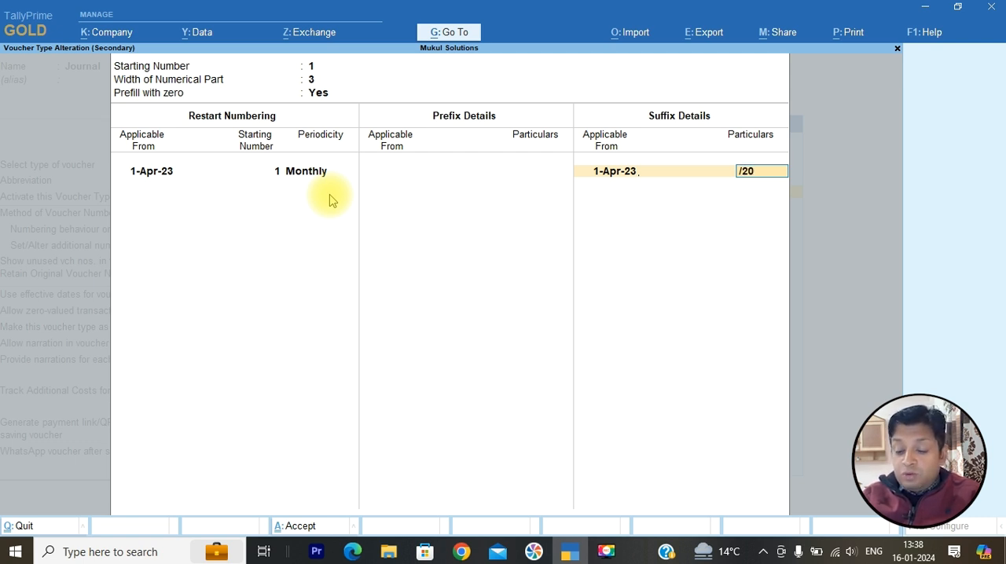
type("2")
type("3-")
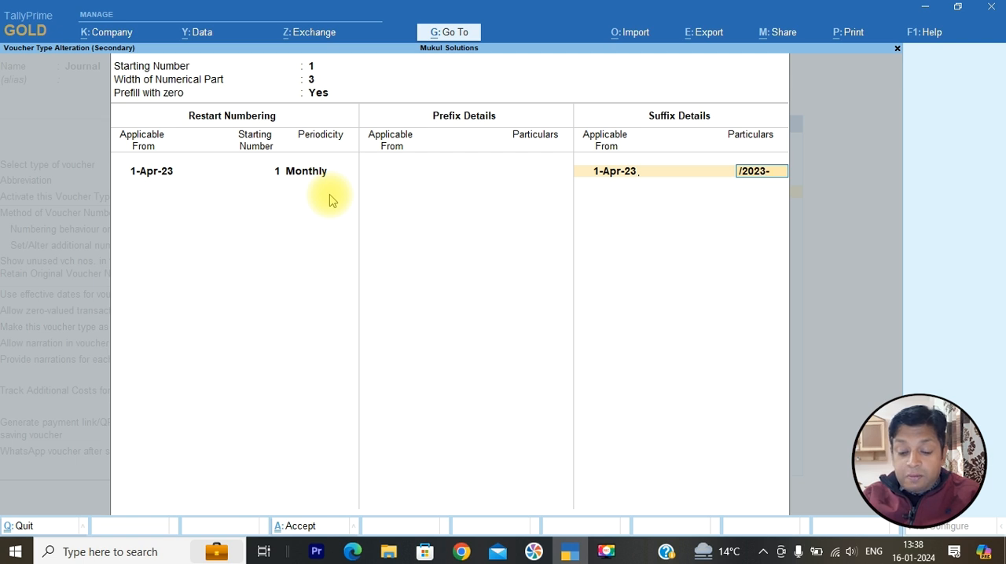
type("2024/MS")
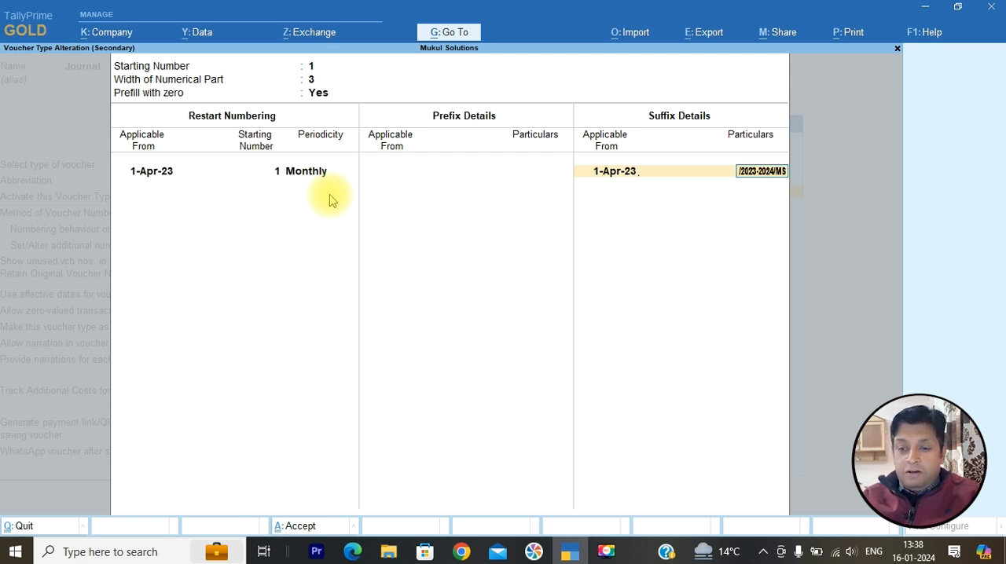
key("Return")
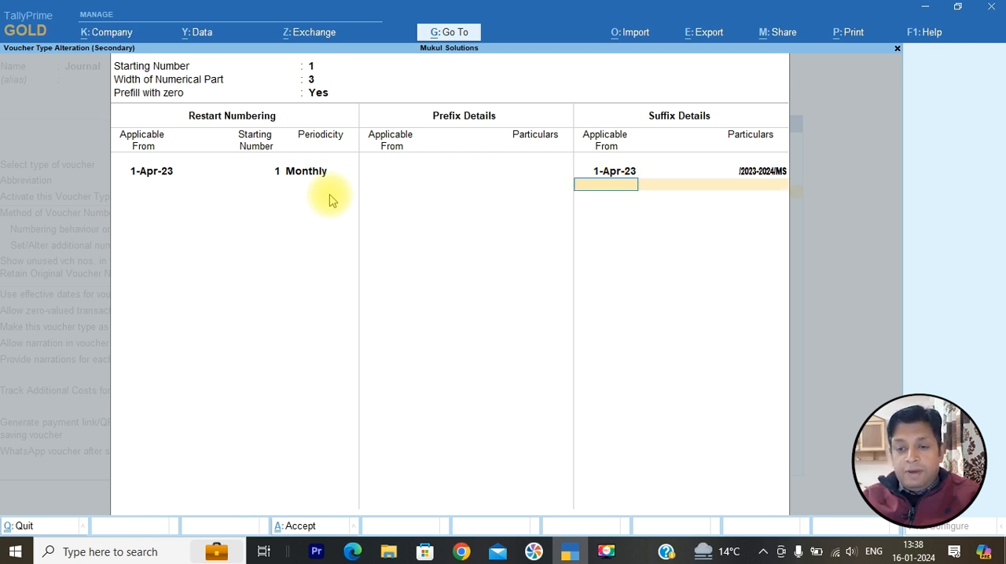
- Accept the additional numbering details and save the Journal voucher type
key("ctrl+a")
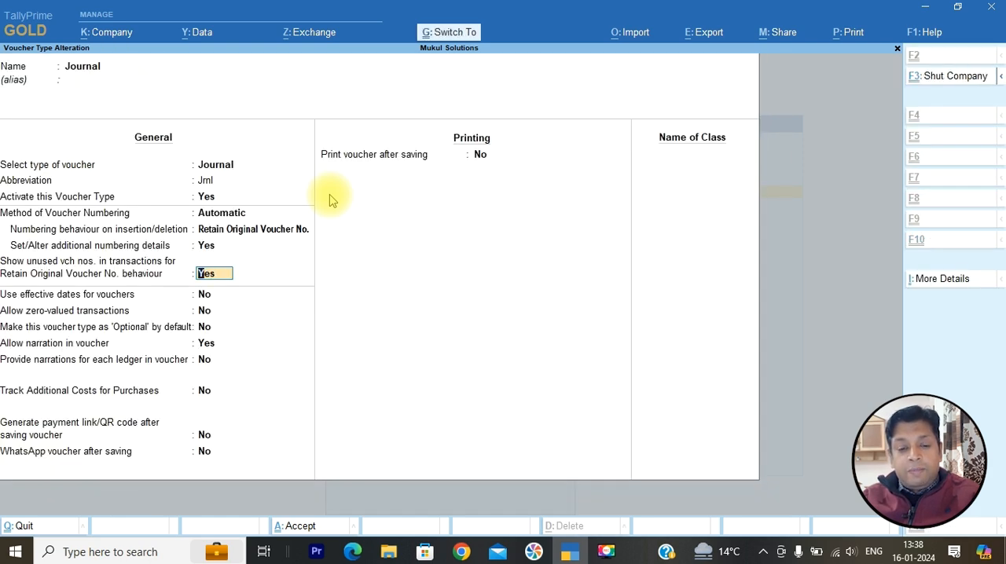
key("ctrl+a")
key("y")
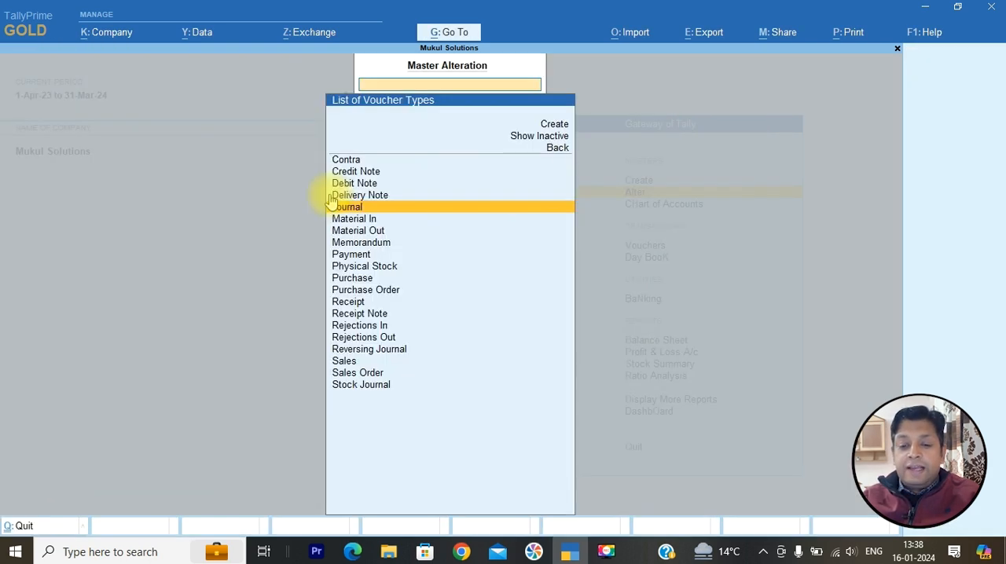
- Leave master alteration and open a new Journal voucher to check its voucher number
key("Escape")
key("Escape")
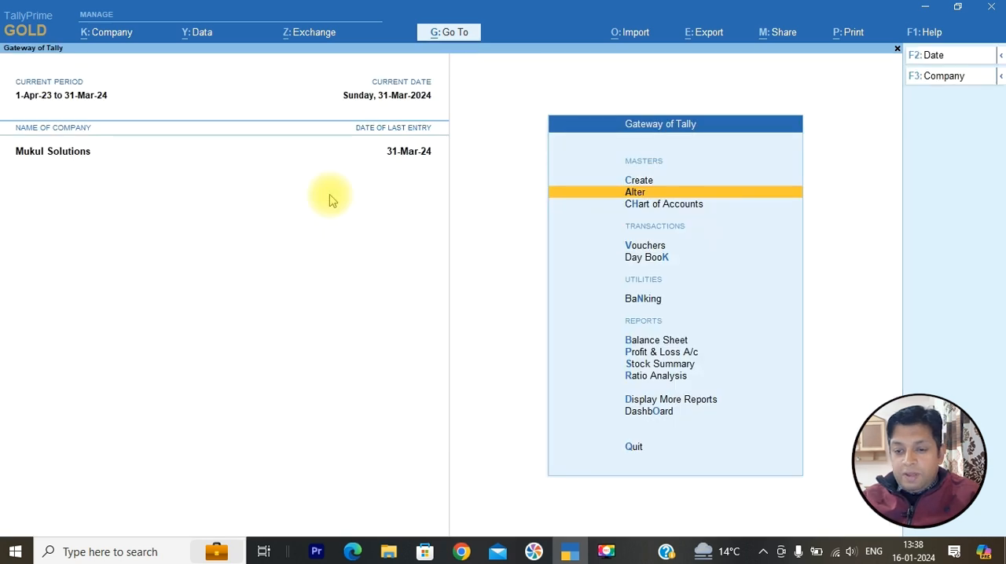
key("Down")
key("Down")
key("Down")
key("Up")
key("Return")
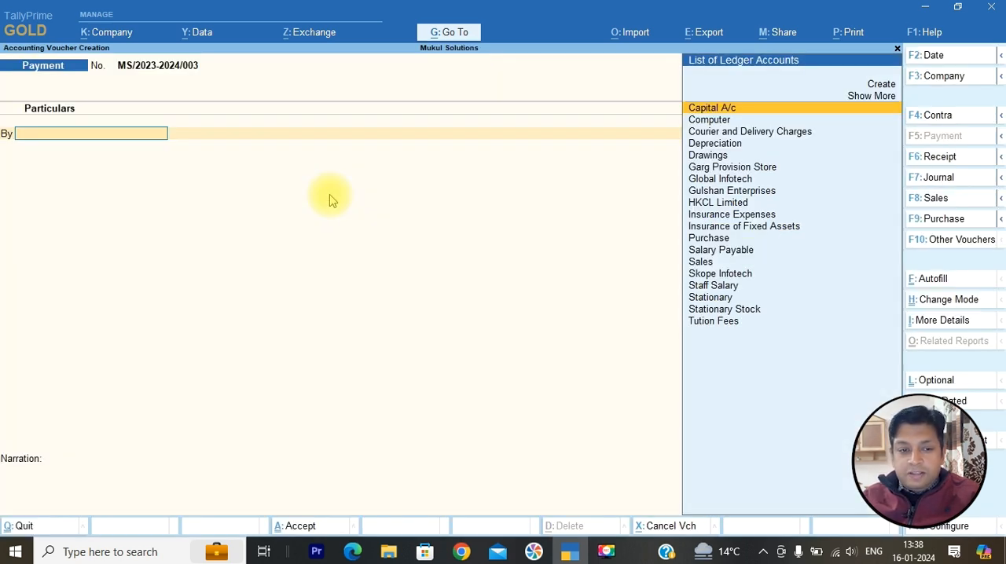
key("F7")
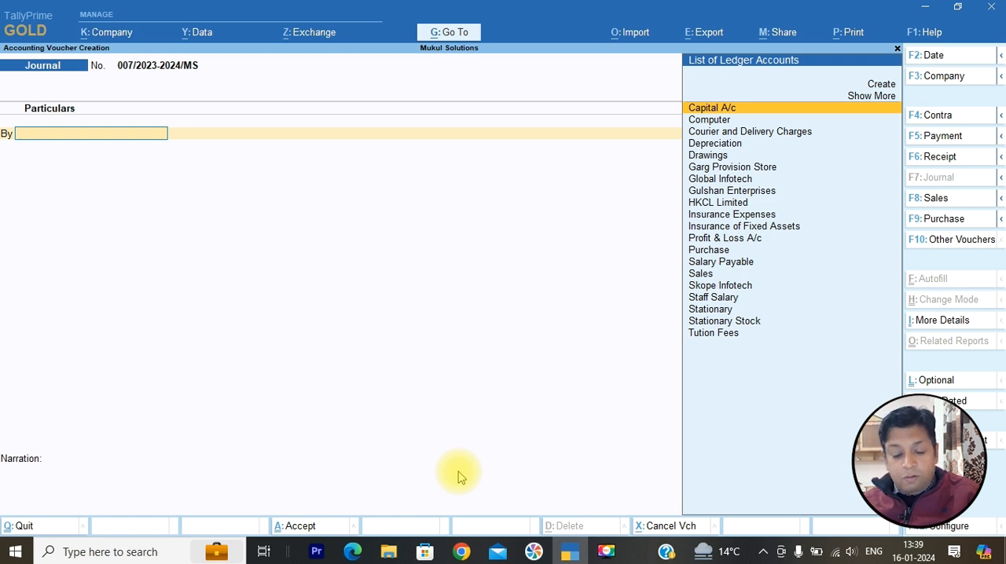
- Set the new Journal voucher's date to 1-Apr-23 to check the voucher number for April
key("F2")
type("1-4-")
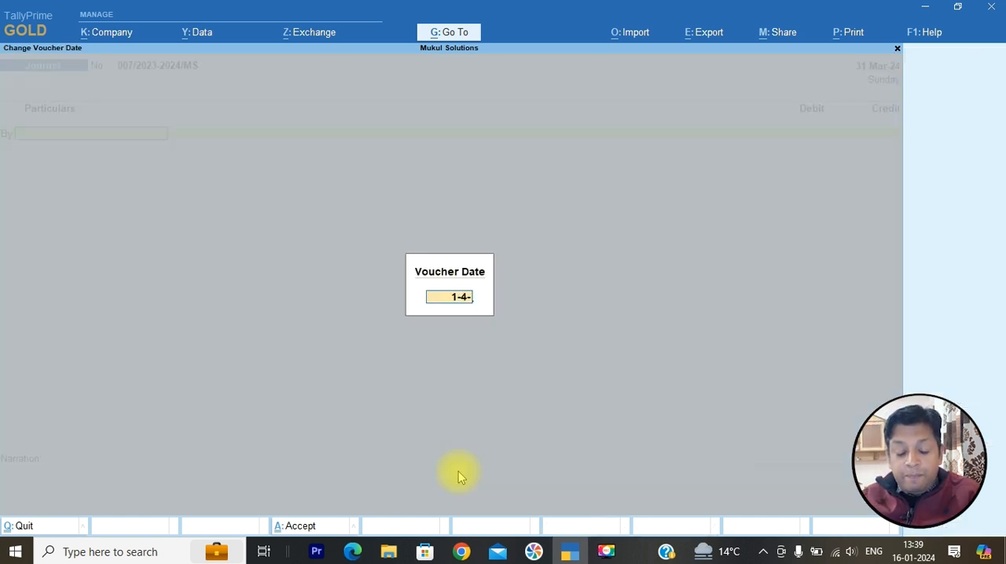
type("2024")
key("Return")
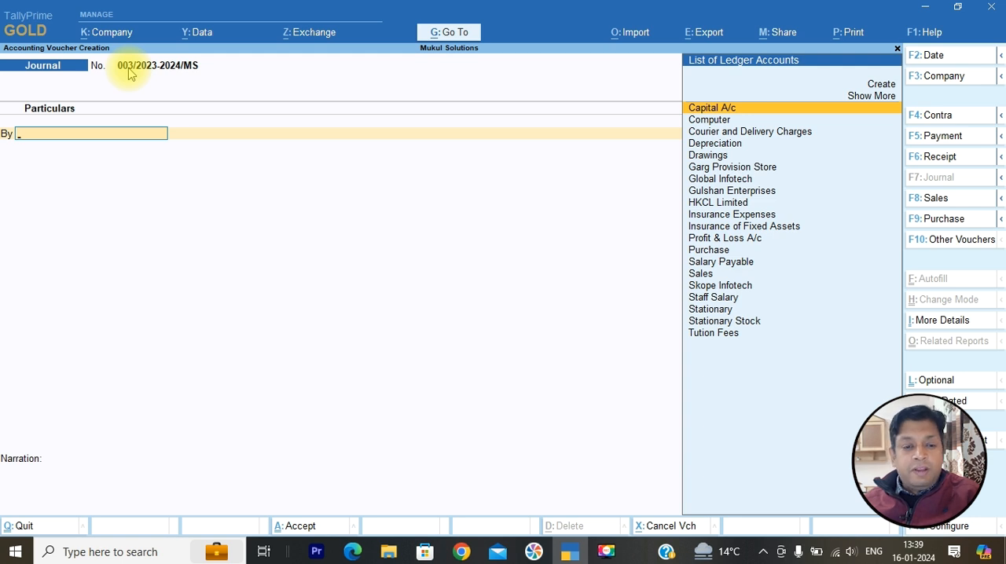
- Set the new Journal voucher's date to 1-5-2023 to check the voucher number for May
key("F2")
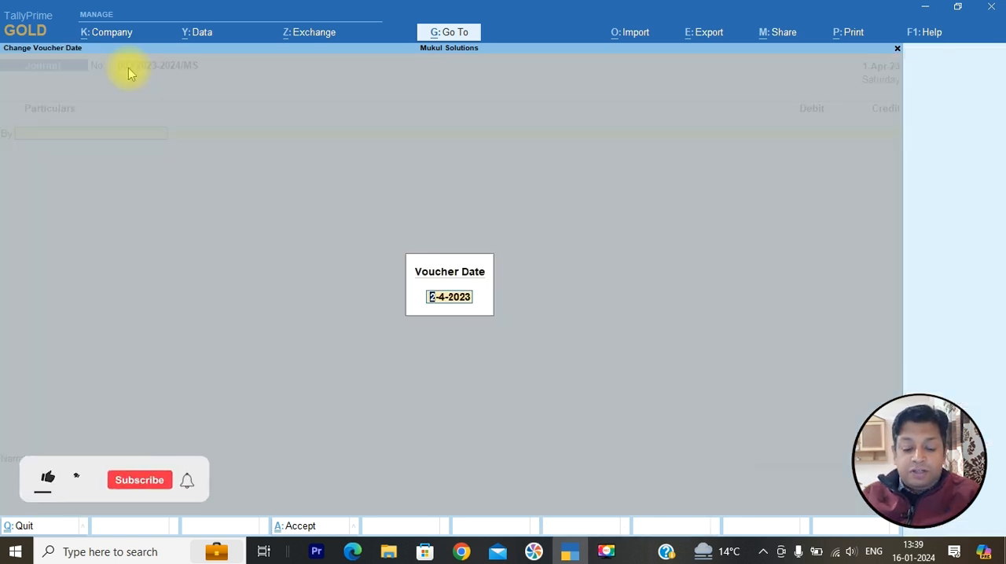
type("1-5")
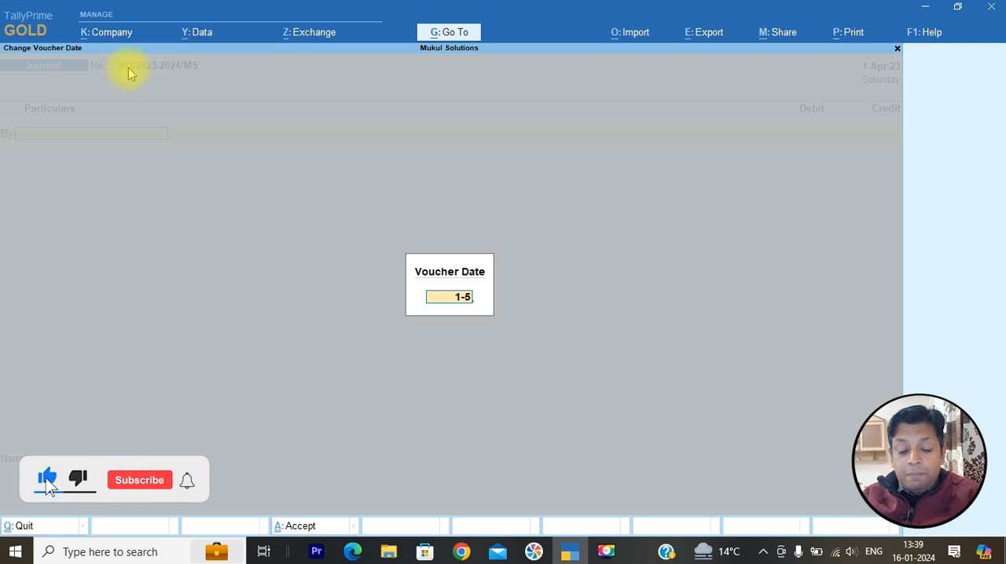
type("-2023")
key("Return")
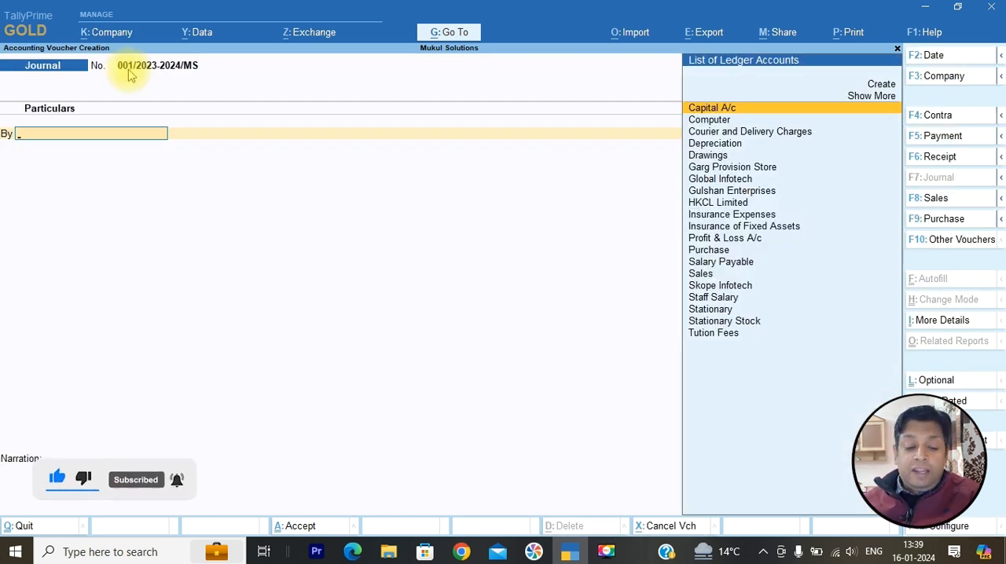
- Change the Journal voucher's date again, moving on to 1-7-2023, to check the voucher number in each period
key("F2")
type("1-5")
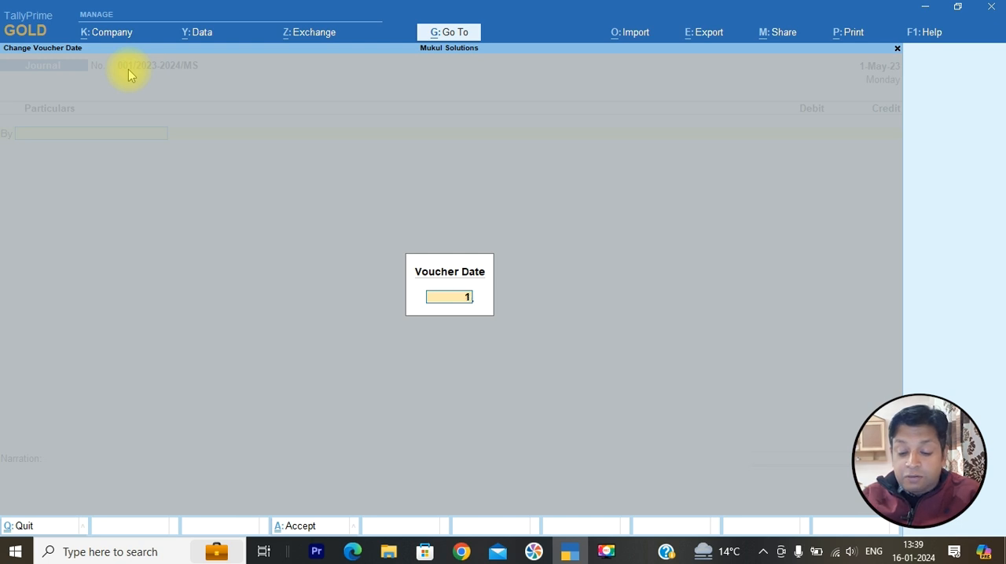
key("Return")
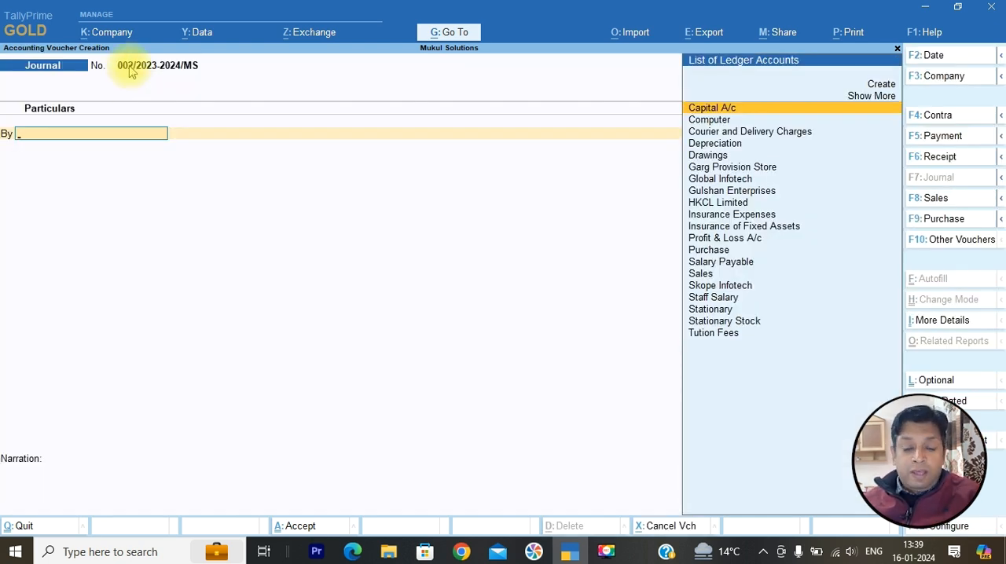
key("F2")
type("1-7-2023")
key("Return")
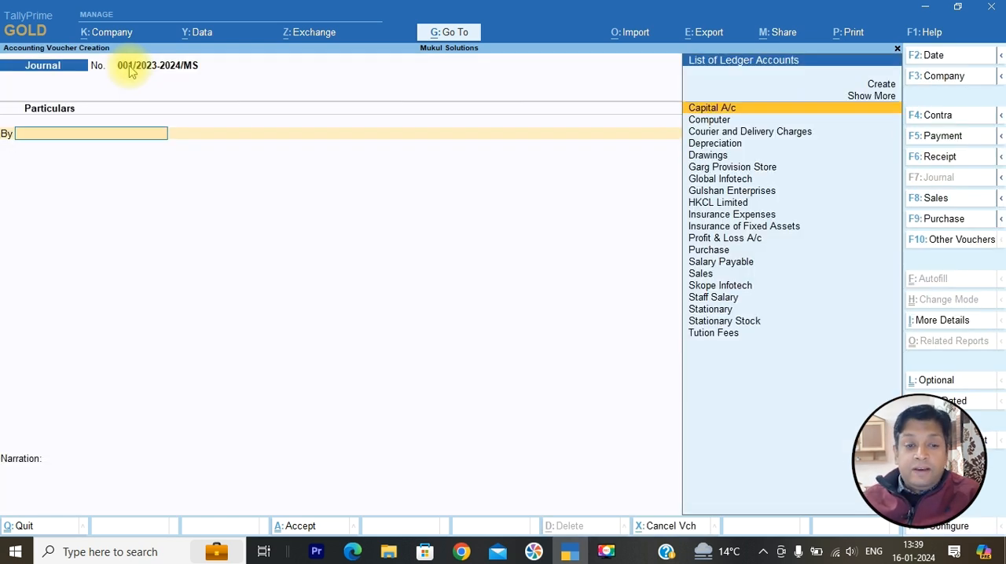
- Try 1-3-2023 as the Journal voucher's date, and correct it to 1-3-24 to check the voucher number for March
key("F2")
type("1-3-2023")
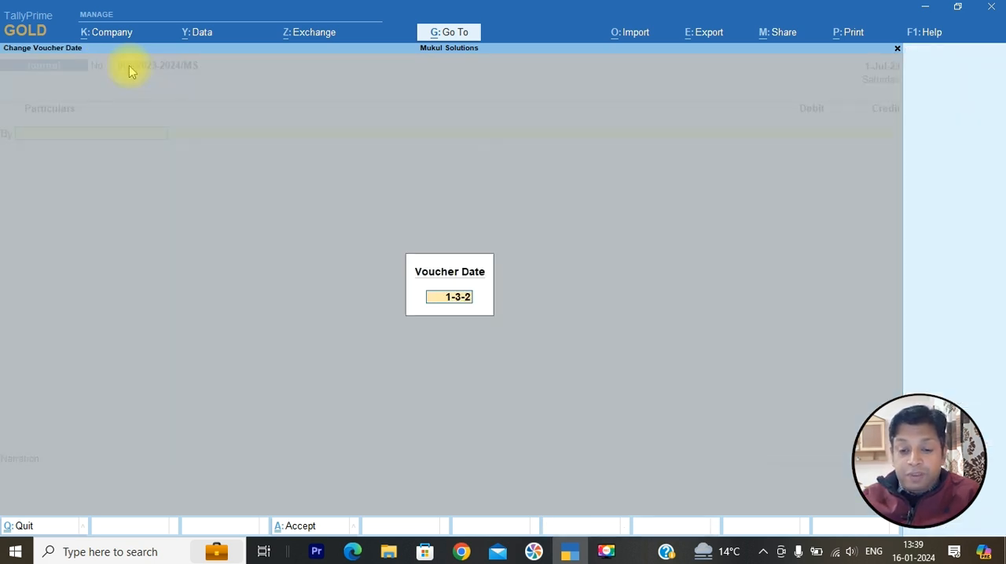
key("Return")
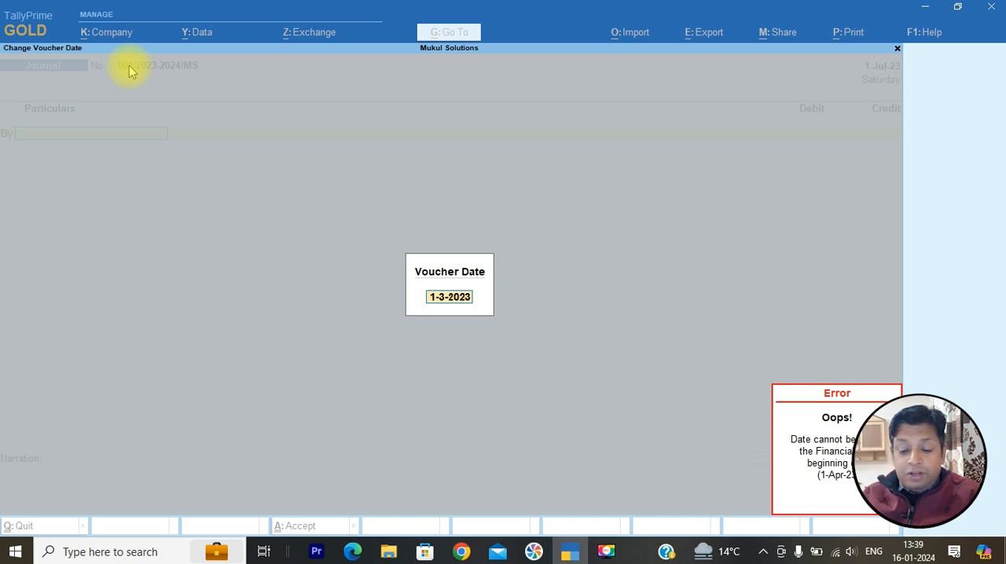
type("1-3-24")
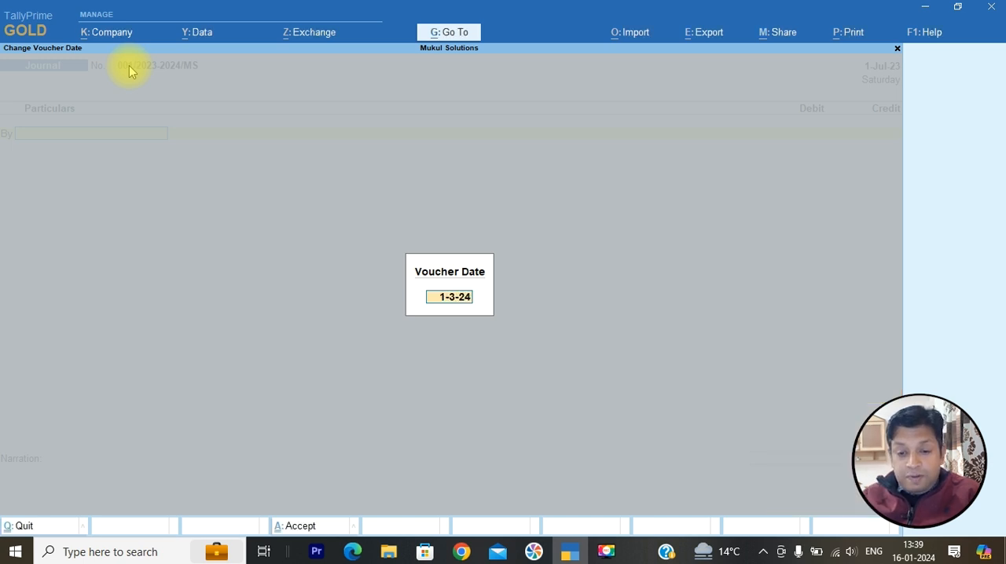
key("Return")
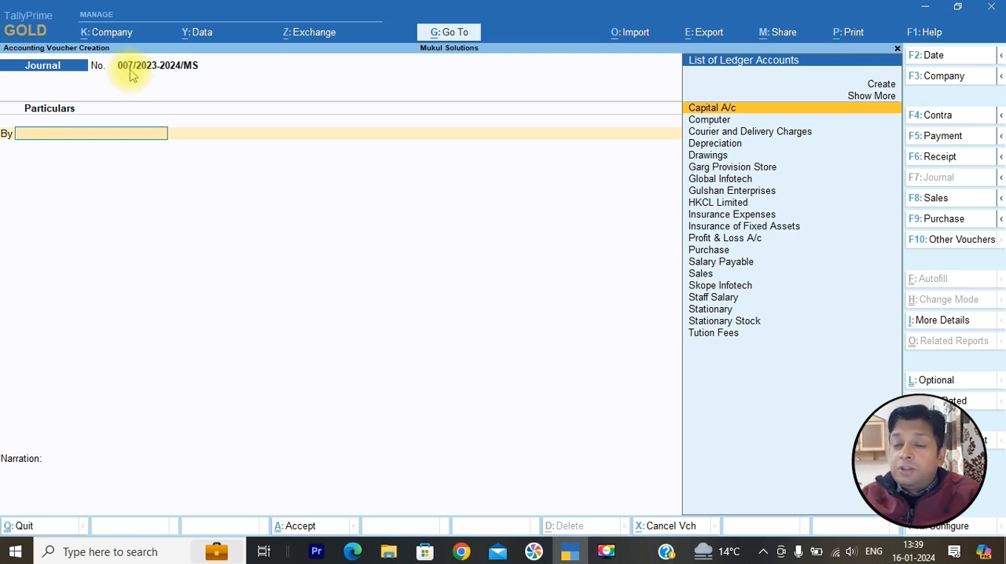
- Try to set the Journal voucher's date to 1-4-24 to check the voucher number for the next financial year
key("F2")
type("1-4-24")
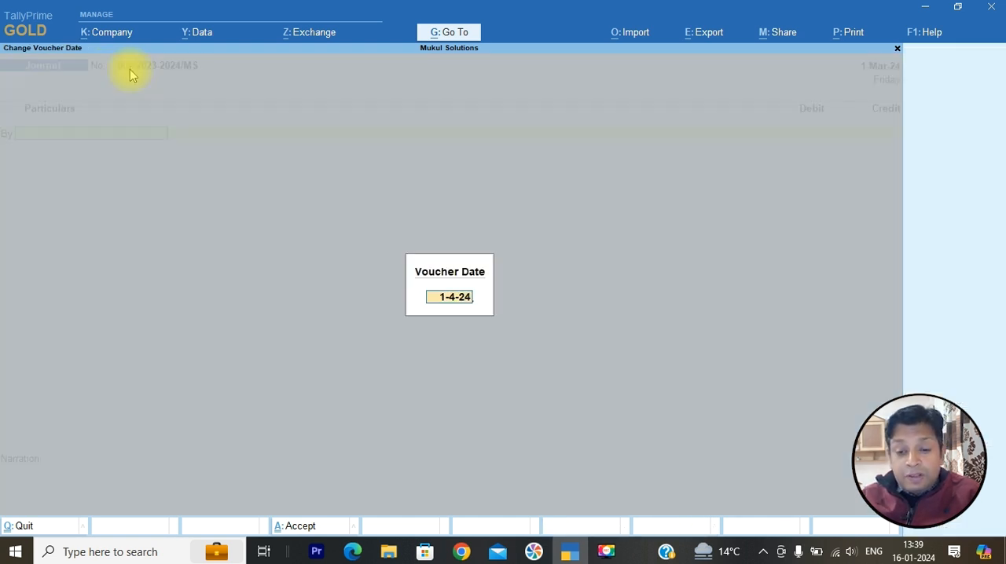
key("Return")
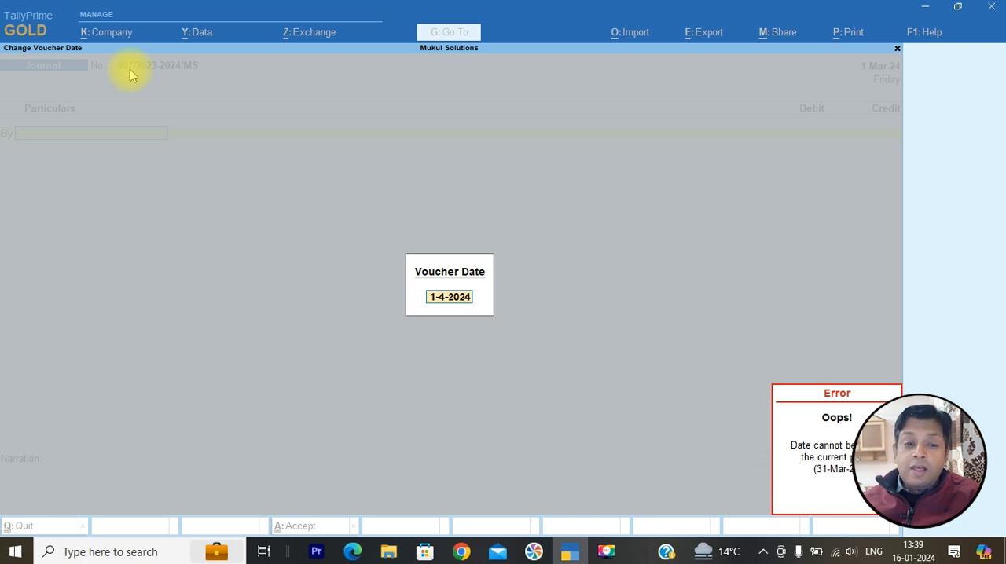